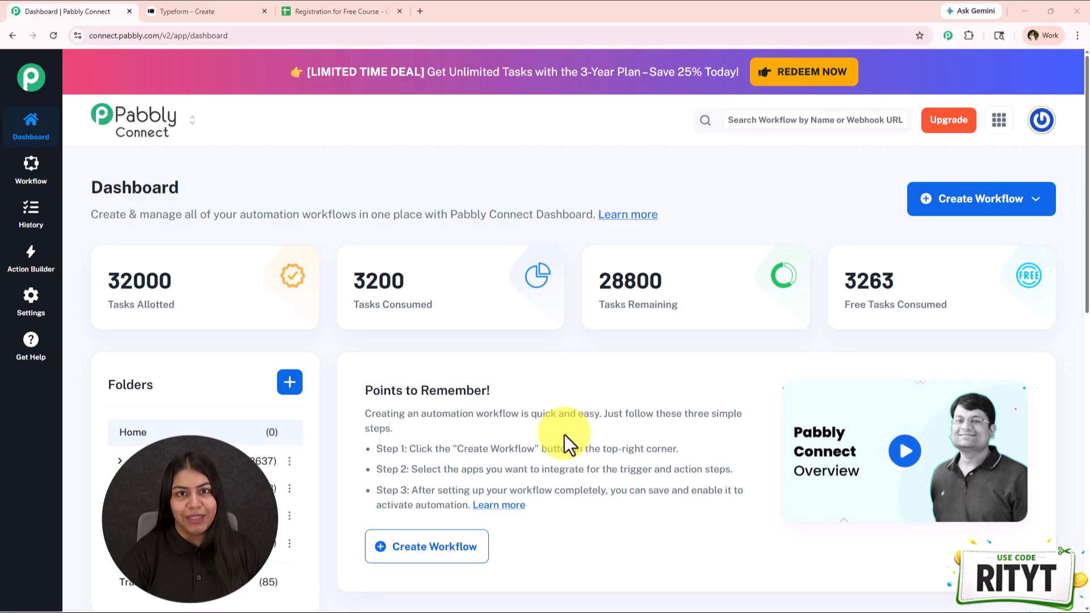
- View the pabbly.com/connect page in a new browser tab with its offer popup dismissed, and return to the Pabbly Connect dashboard
click(420, 2)
text(pabbly)
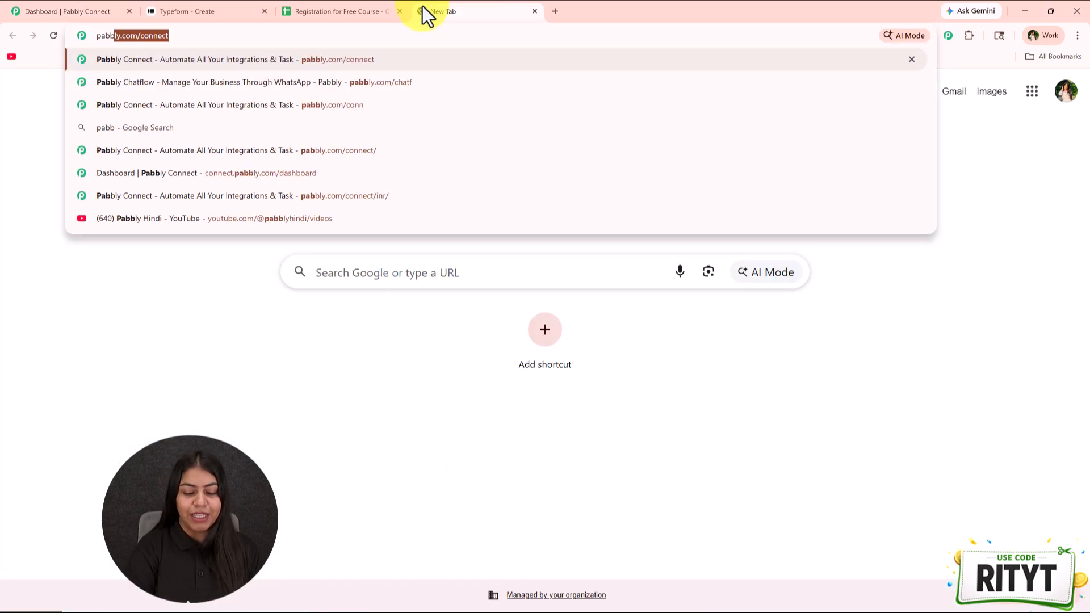
key(Return)
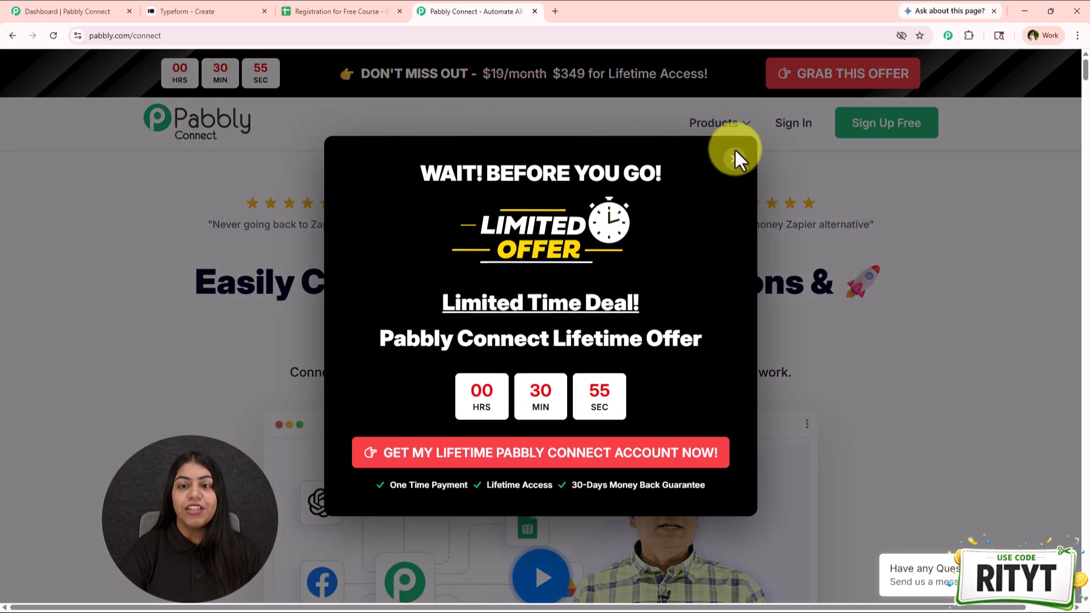
click(733, 158)
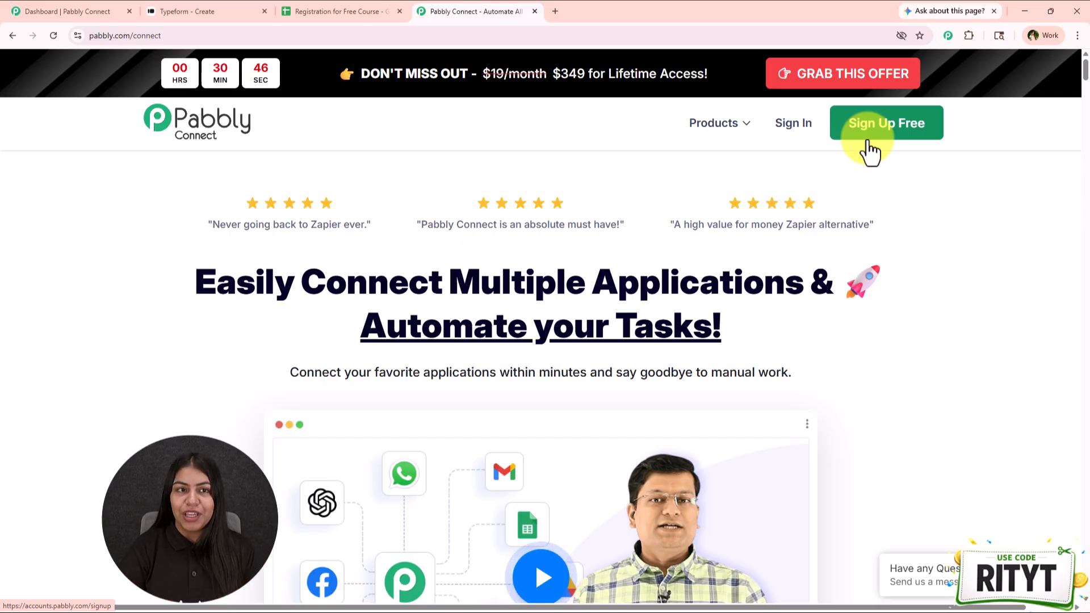
click(53, 10)
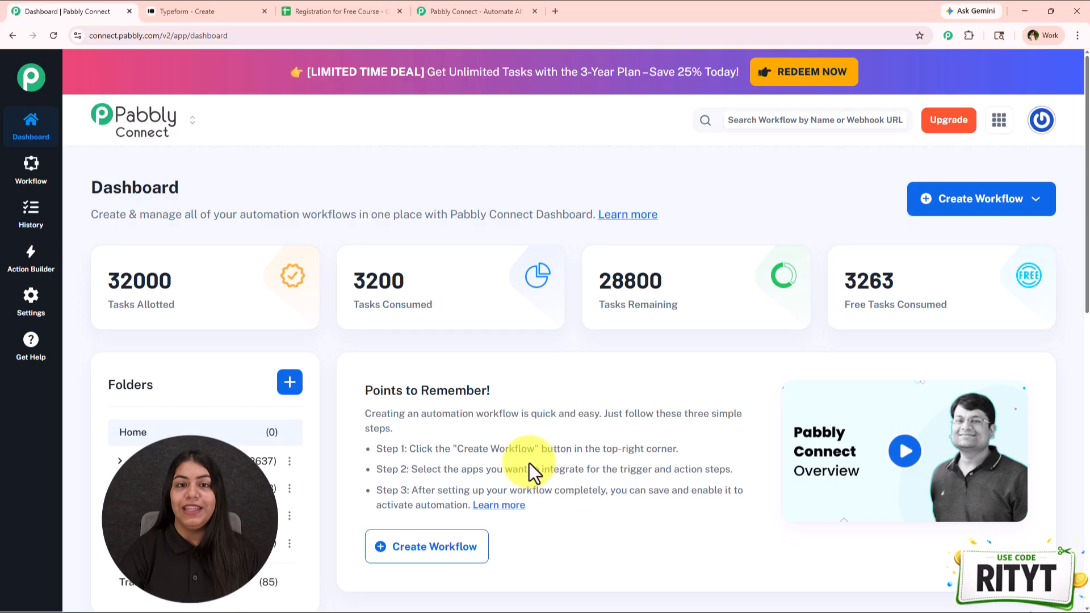
- Open Connect AI Studio for creating a workflow and clear its previous conversation to start fresh
drag(89, 185, 270, 181)
click(270, 180)
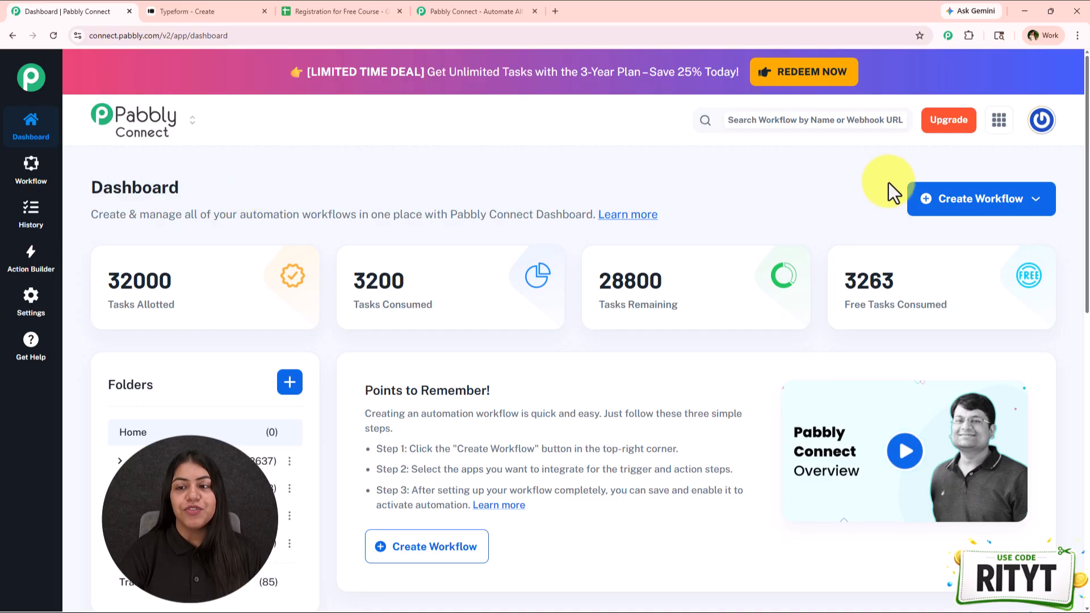
click(926, 205)
click(935, 321)
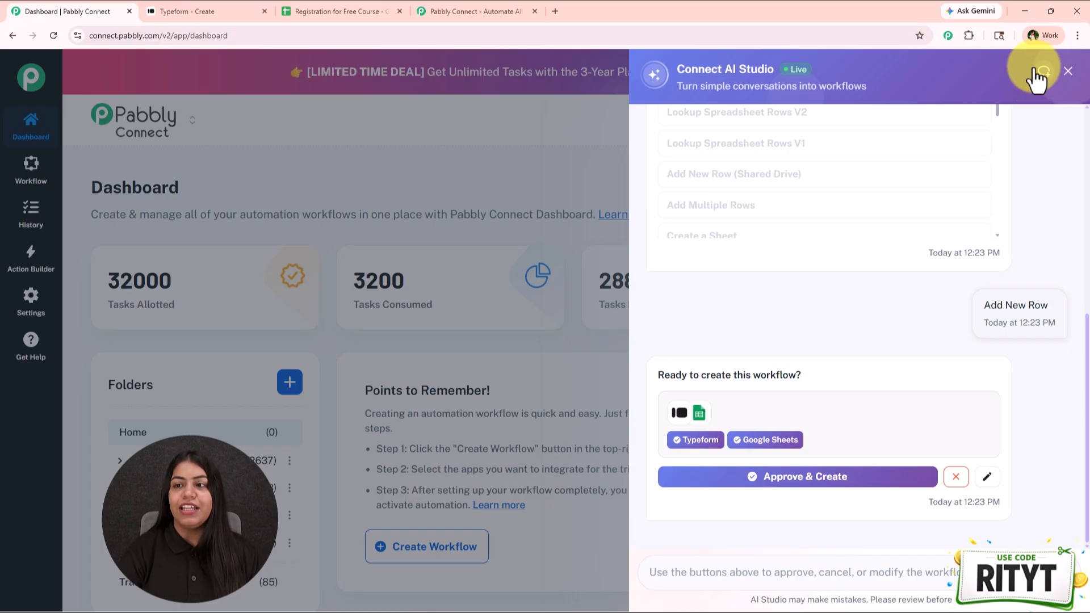
click(1042, 72)
click(913, 391)
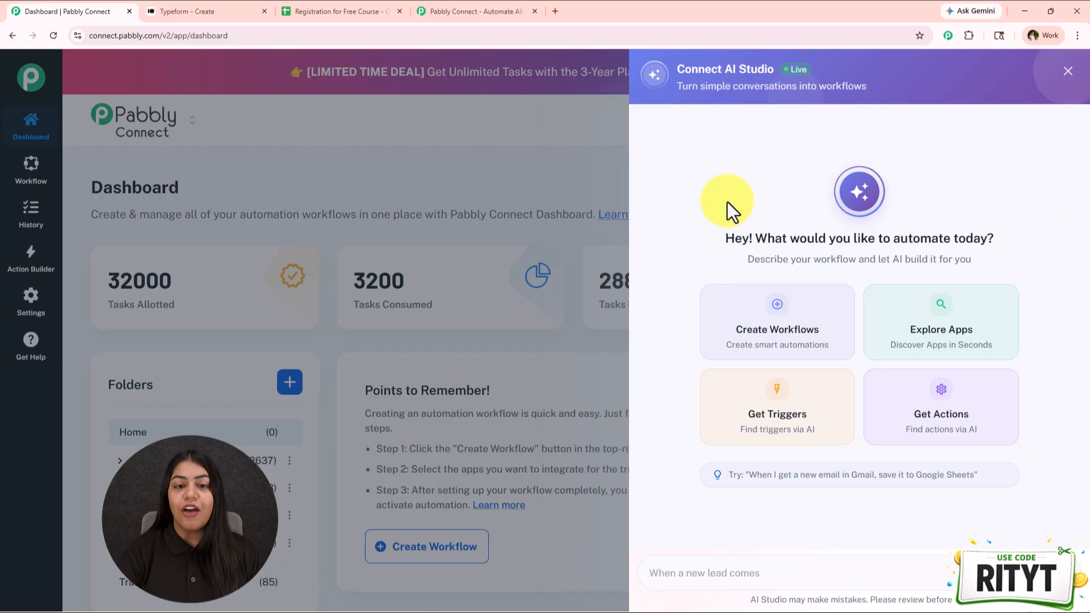
- Ask the AI for a workflow sending new Typeform responses to Google Sheets, confirmation email, WhatsApp message, email marketing list, CRM contact and team Slack notification
click(742, 564)
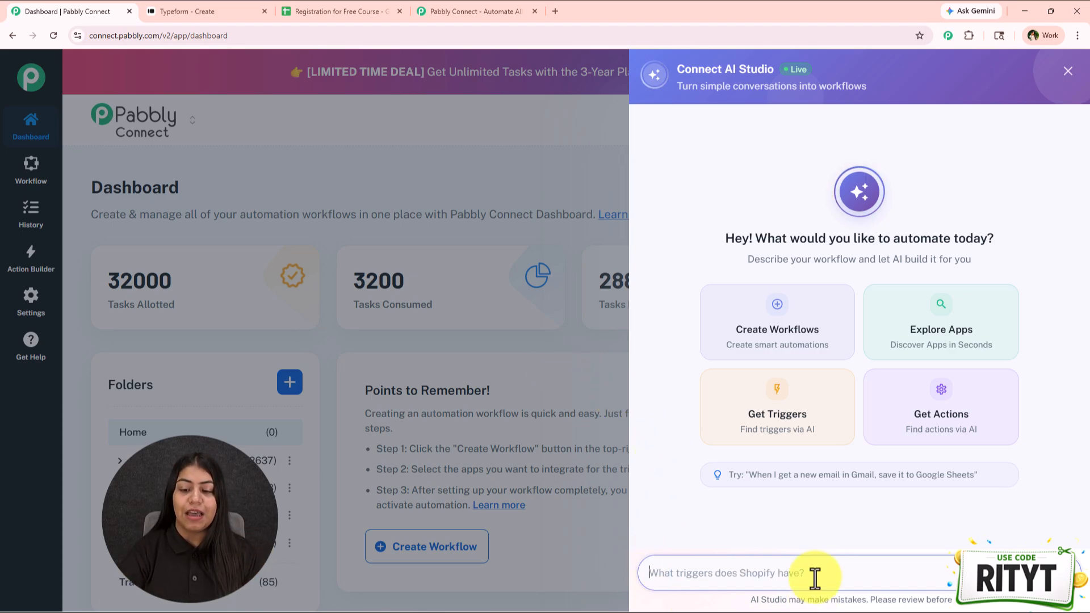
key(ctrl+v)
click(997, 527)
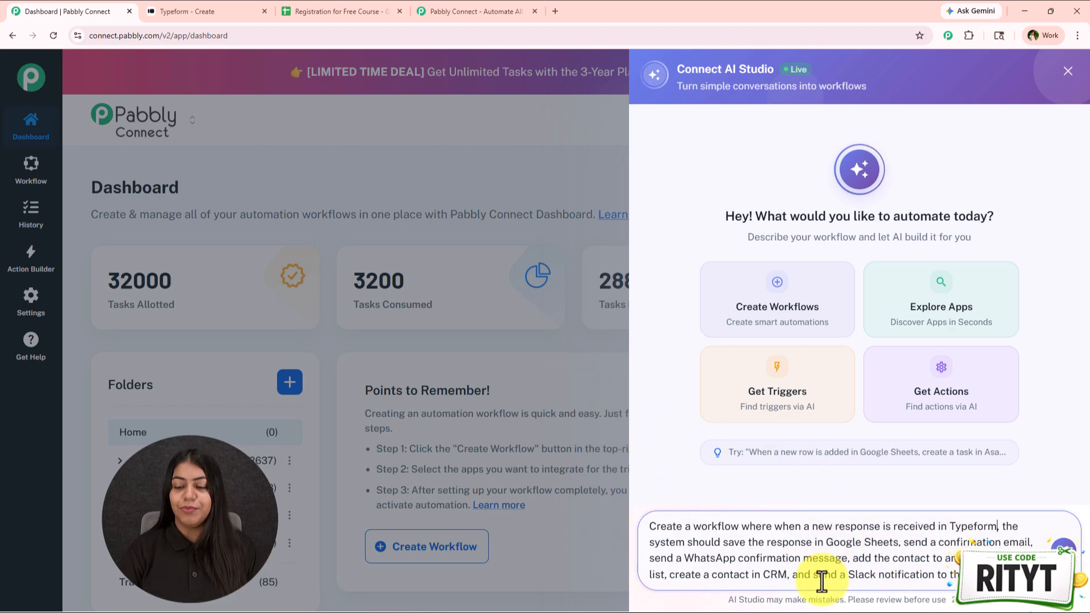
click(1061, 548)
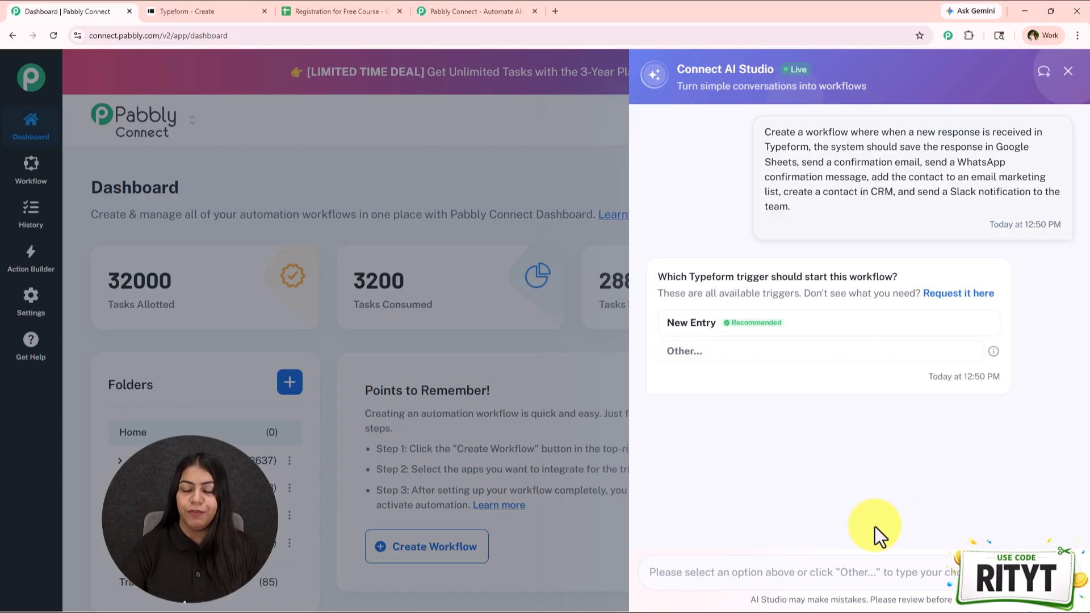
- Choose Typeform New Entry as trigger, with Google Sheets Add New Row, Gmail Send Email and WhatsApp Cloud API Send Text Message as actions
click(704, 324)
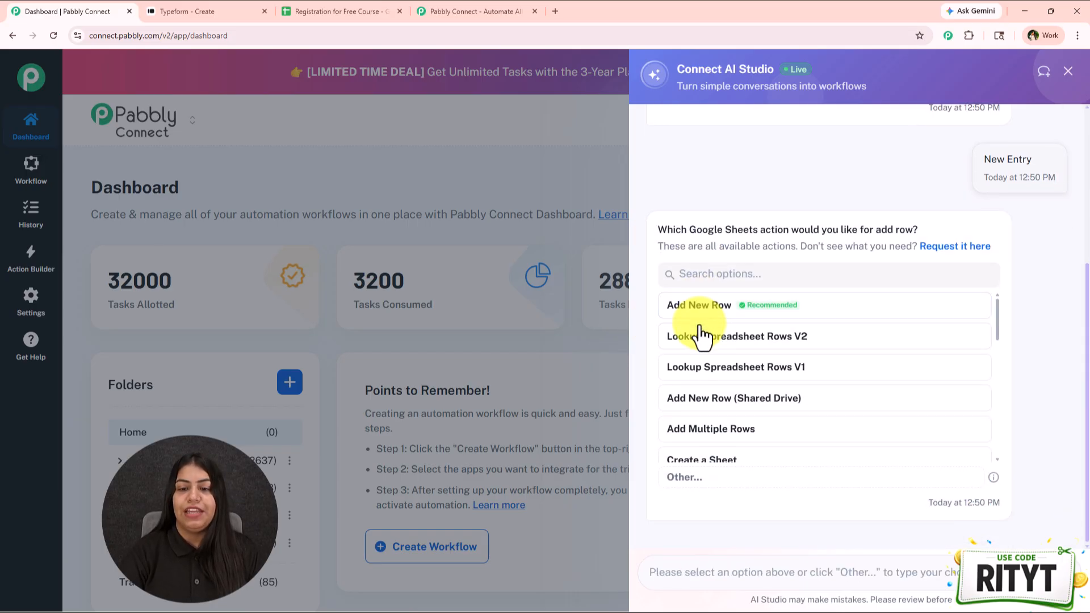
click(694, 306)
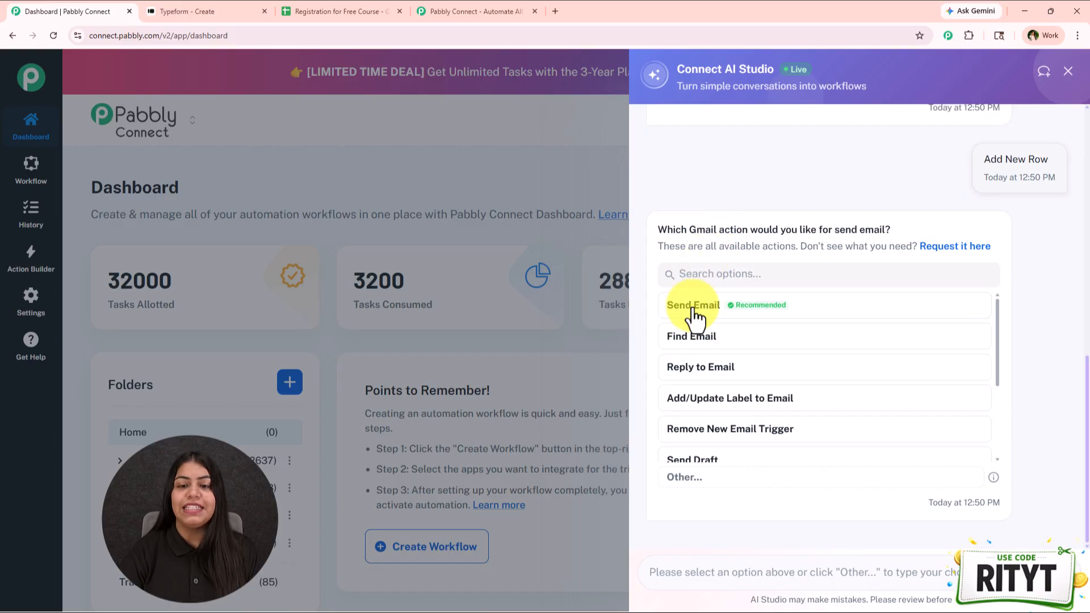
click(693, 310)
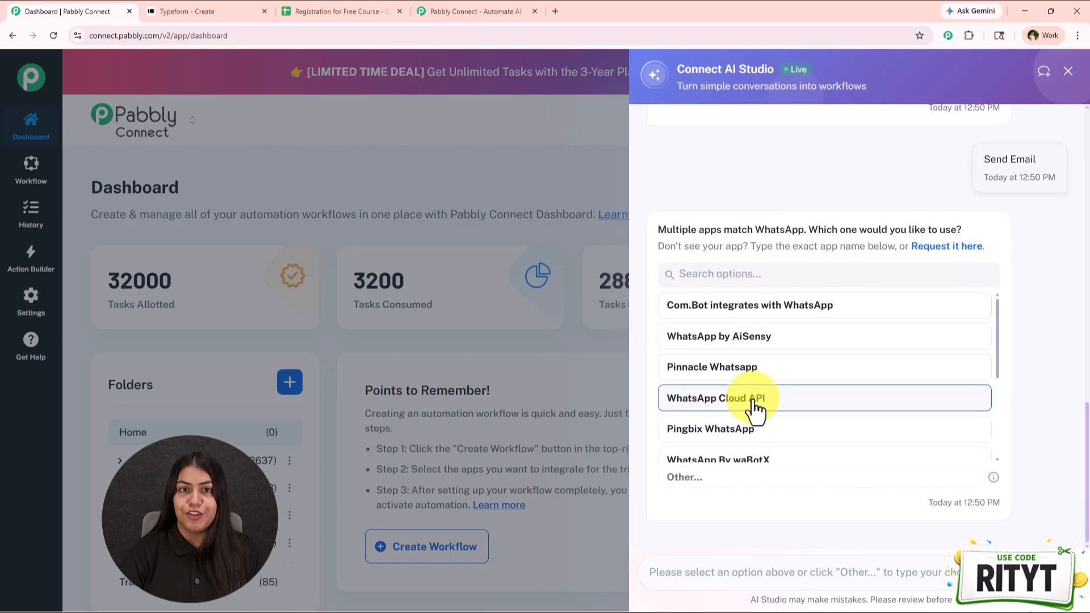
click(757, 400)
click(750, 336)
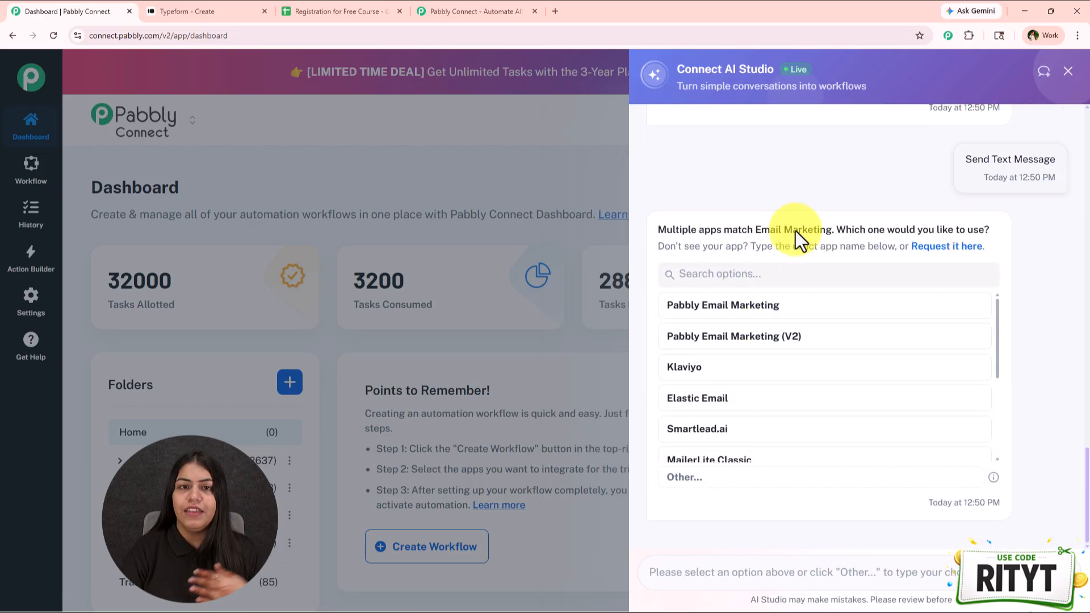
- Choose Pabbly Email Marketing (V2) Create Subscriber List, HubSpot CRM Create a Contact and Slack Send Channel Message, and approve creation of the workflow
click(774, 341)
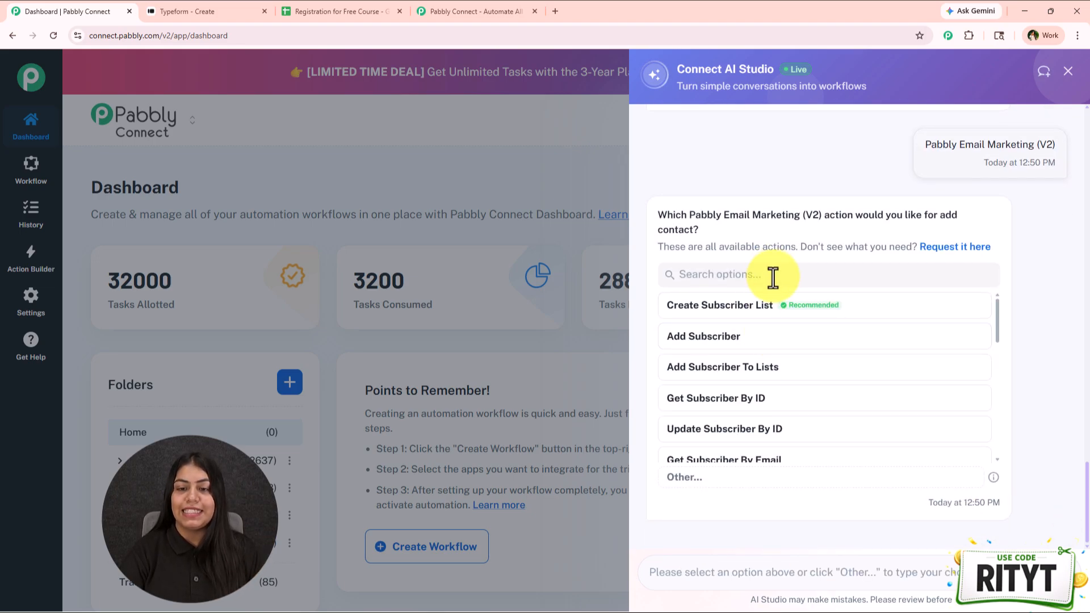
click(772, 313)
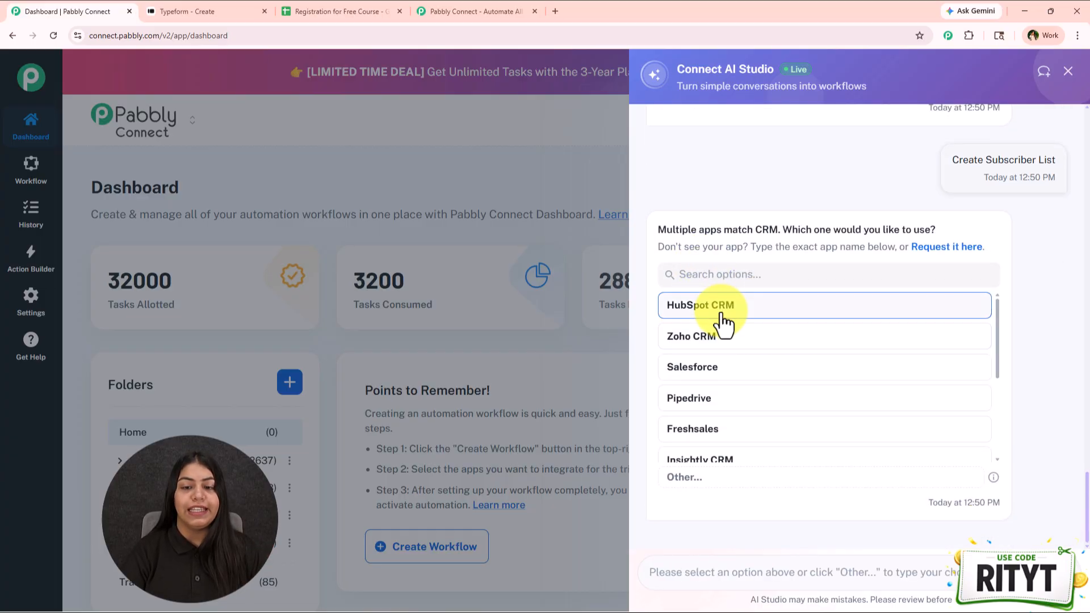
click(721, 316)
click(707, 305)
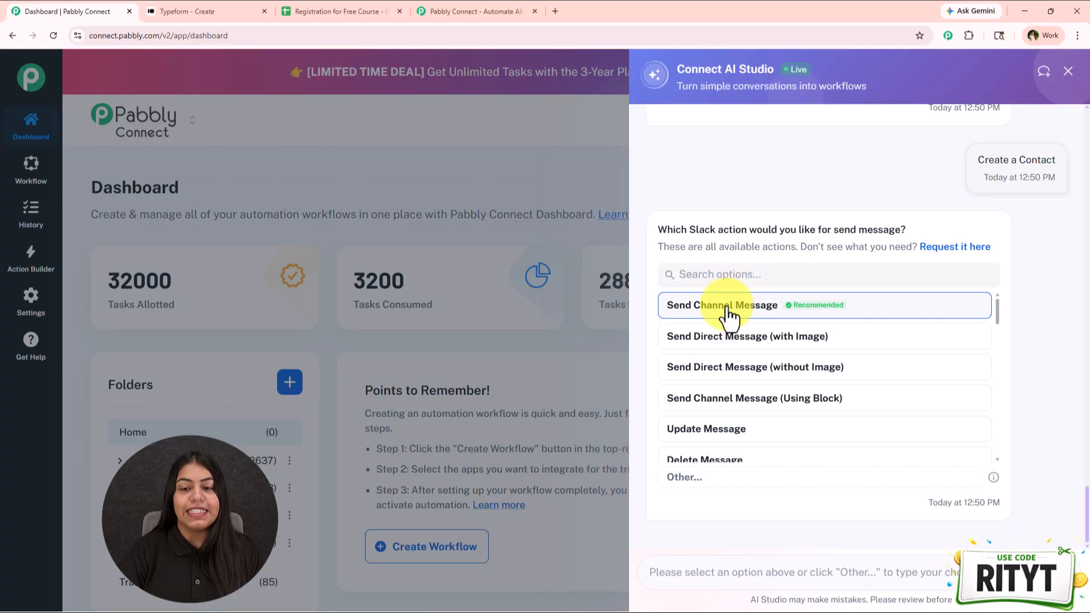
click(730, 315)
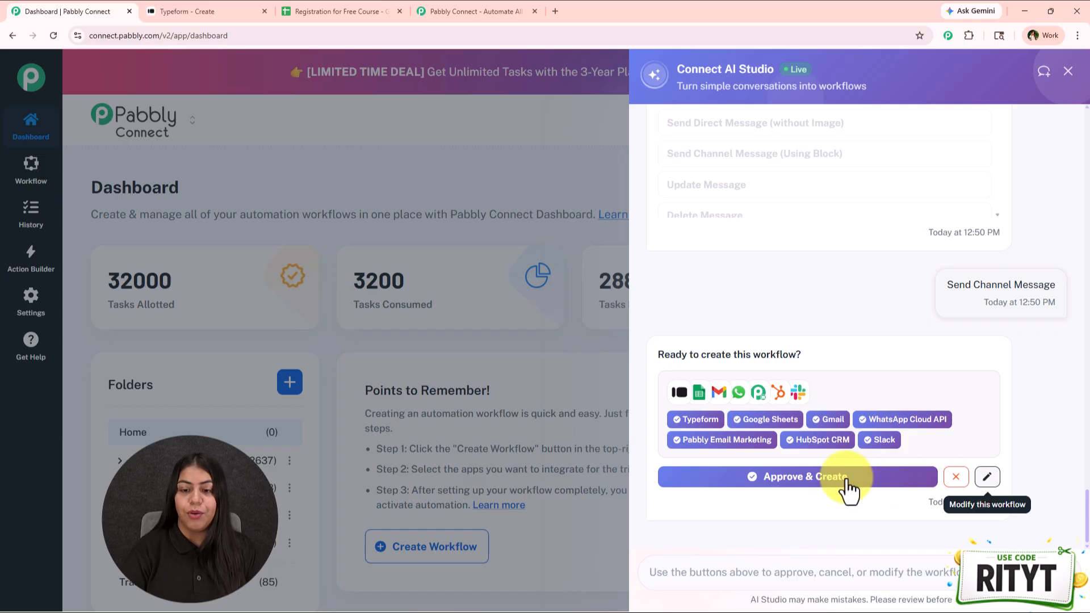
click(803, 479)
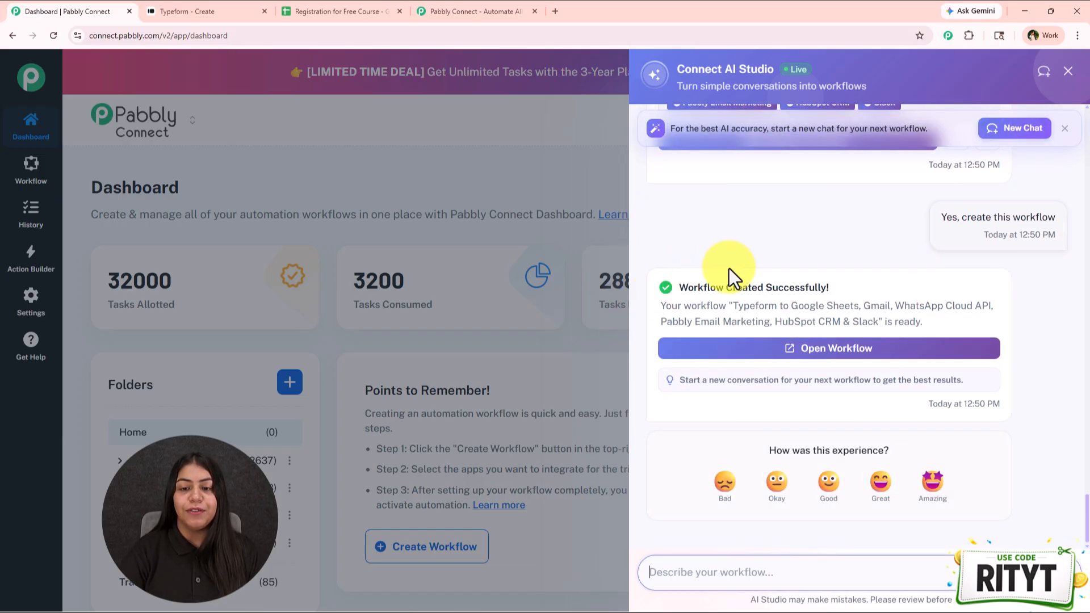
- Compare the conversation's first and last timestamps, and open the created workflow to examine its chain of app steps
scroll(1039, 452, up, 5)
scroll(1028, 232, up, 5)
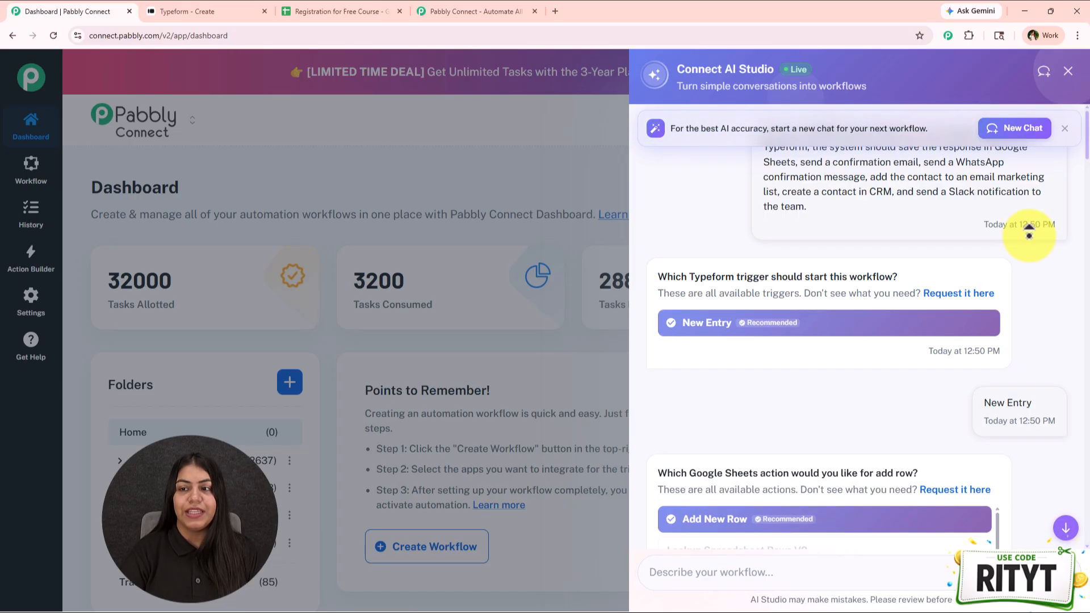
middle_click(1034, 264)
scroll(1039, 507, down, 5)
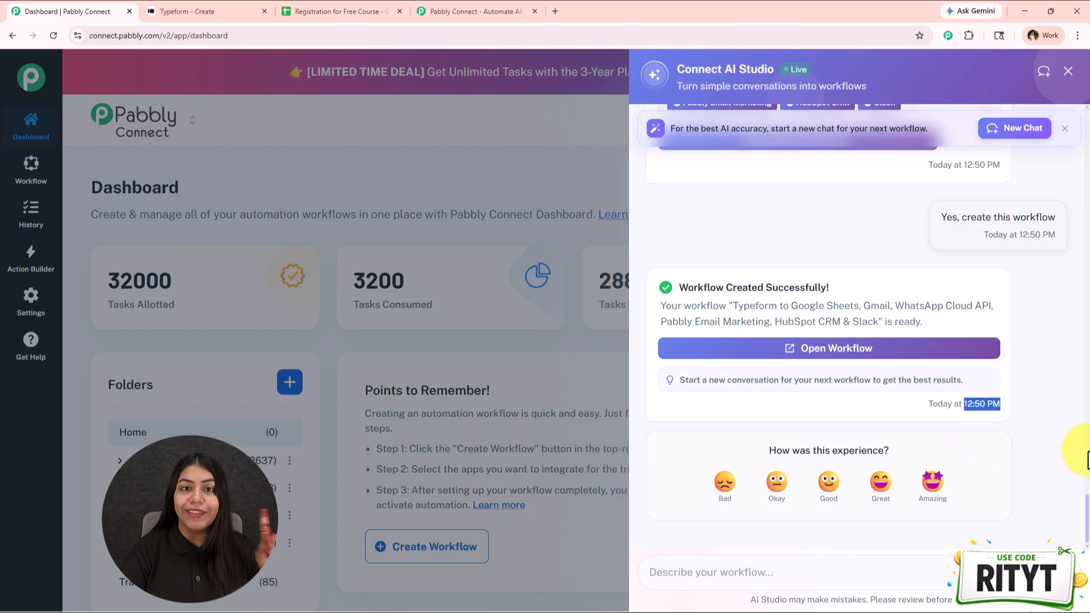
scroll(1082, 471, up, 5)
scroll(1073, 476, down, 5)
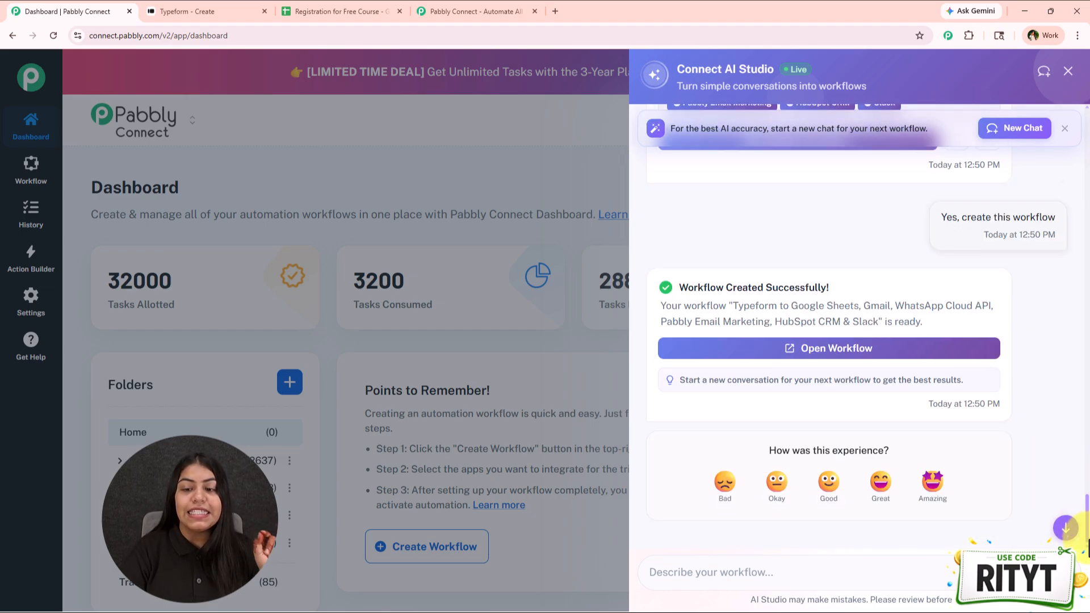
click(879, 364)
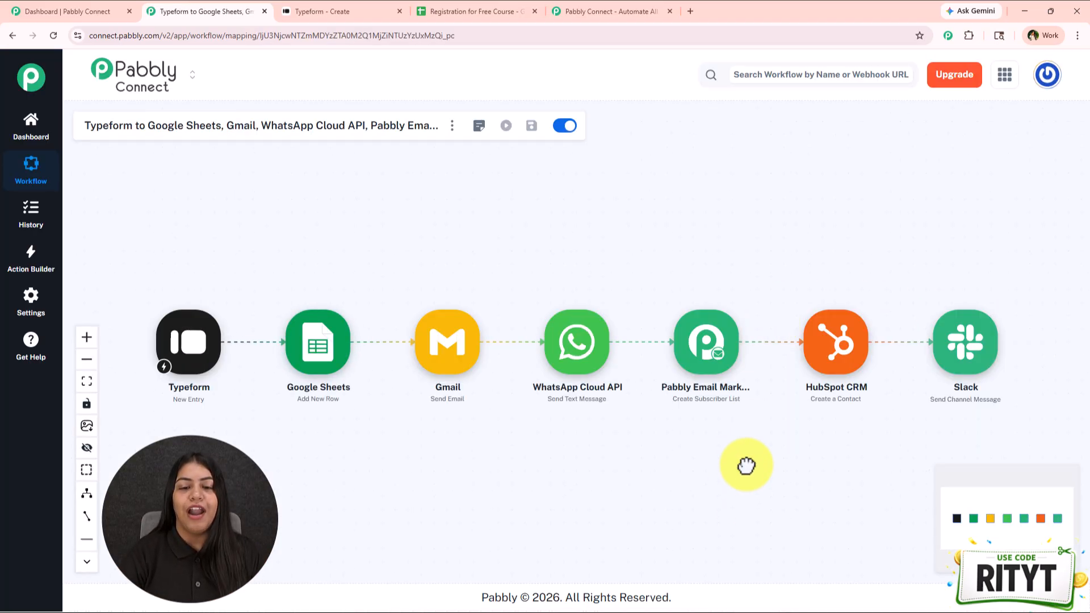
drag(743, 420, 790, 446)
scroll(710, 423, up, 2)
scroll(718, 424, down, 1)
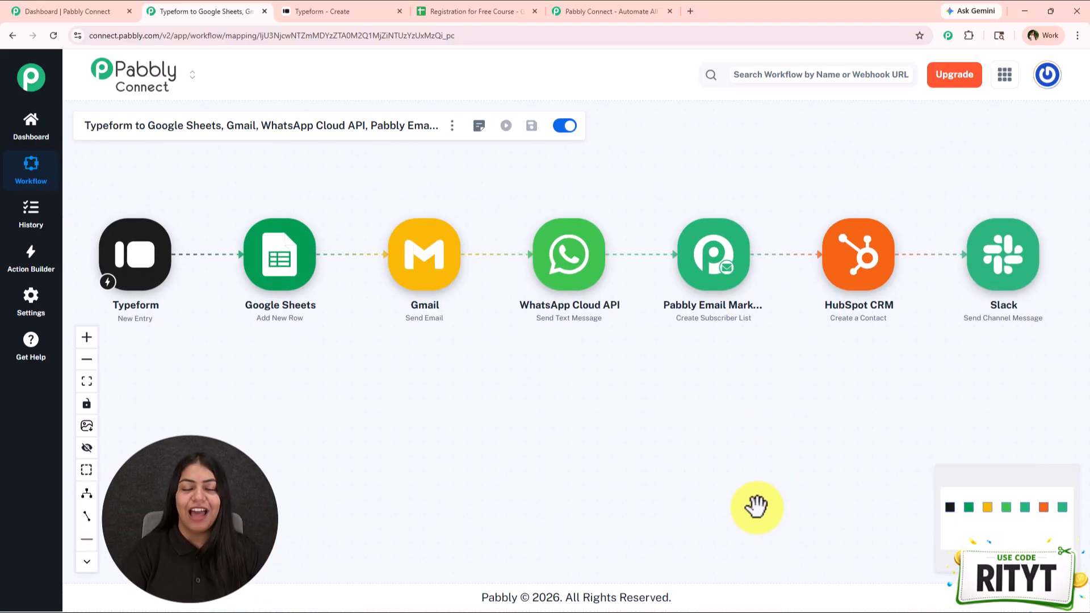
- Start a fresh AI Studio conversation from the dashboard and submit the prompt "Typeform to sheets"
click(85, 11)
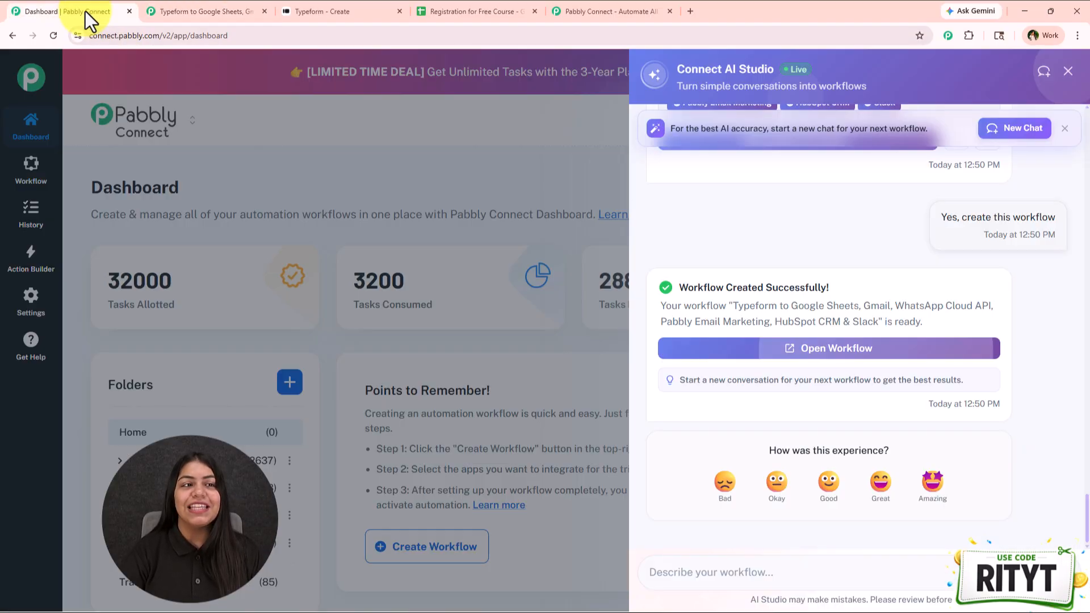
click(1013, 129)
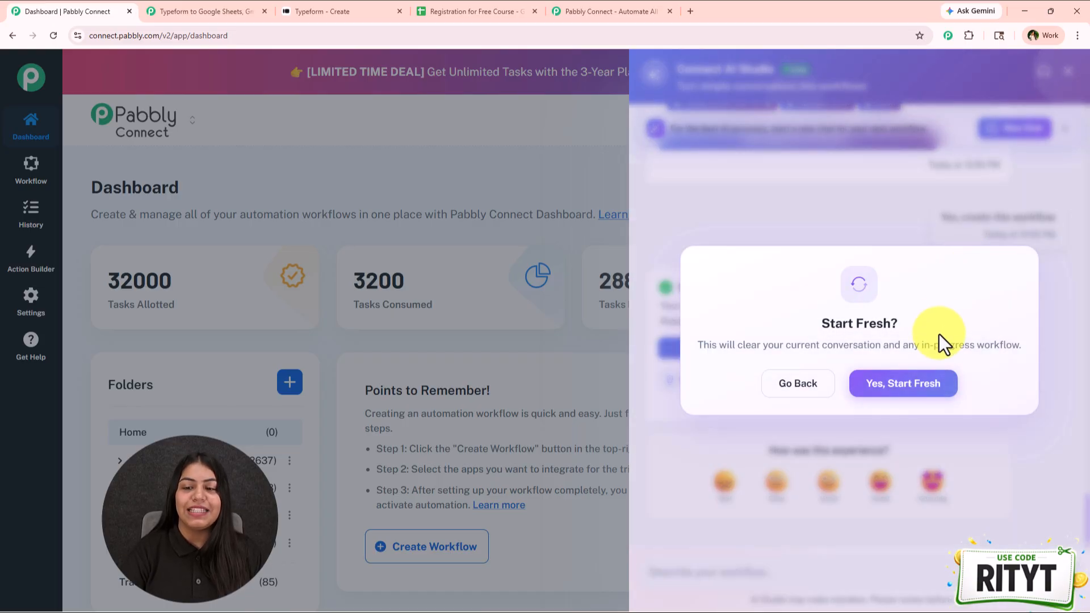
click(926, 390)
click(729, 572)
text(Typef)
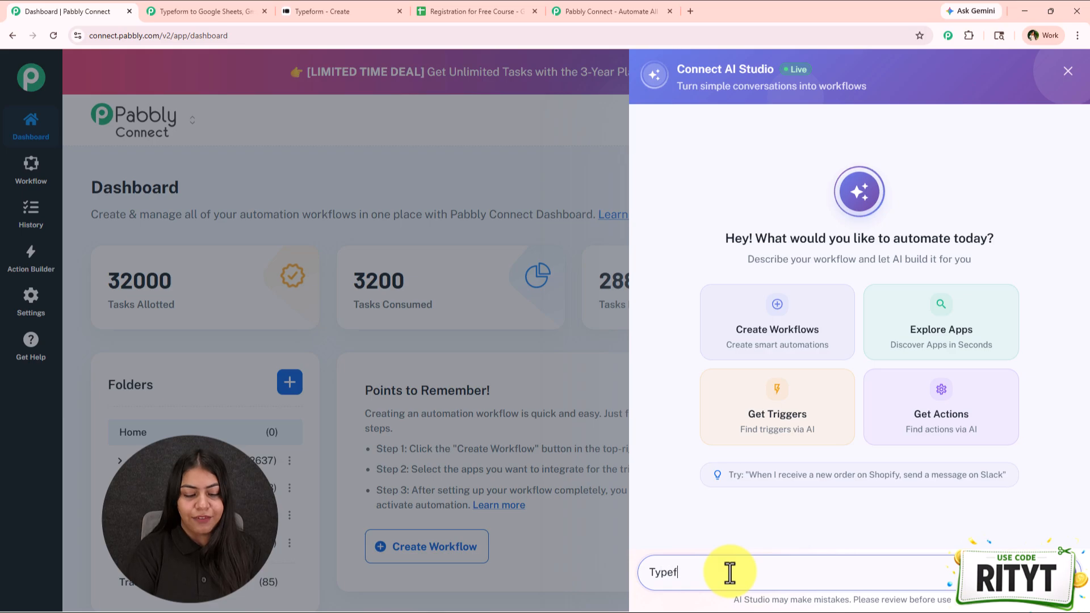
text(orm to d)
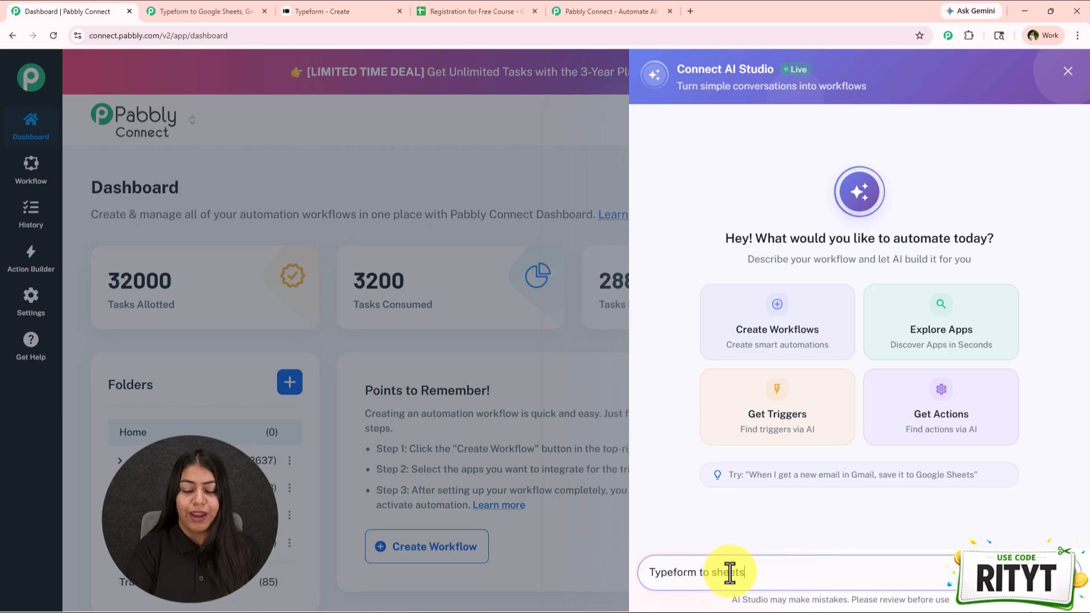
key(Return)
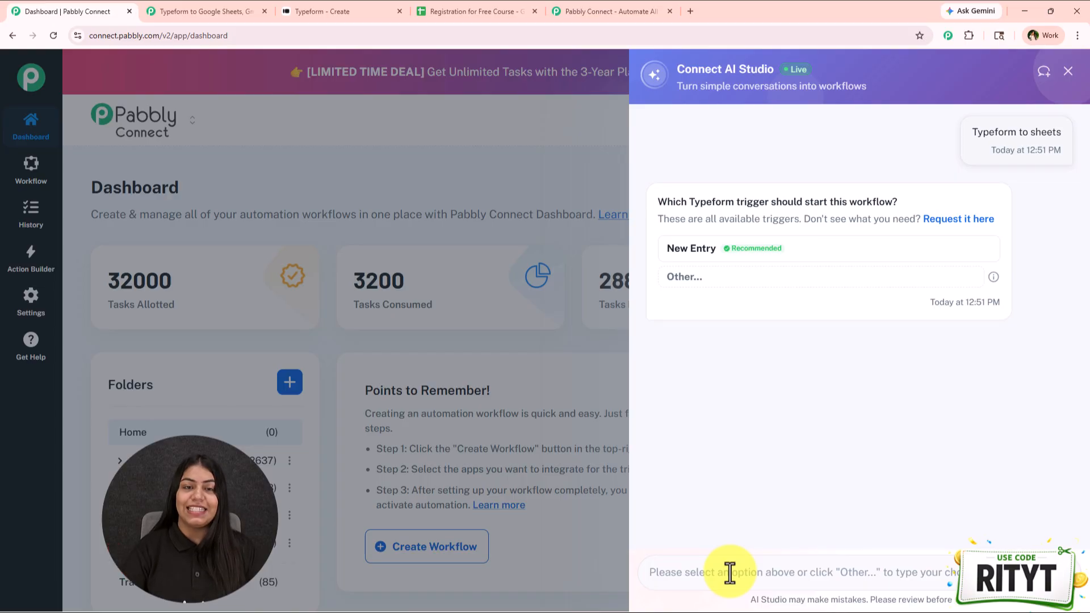
- Choose the Typeform New Entry trigger and the Google Sheets Add New Row action, and approve creation of the workflow
click(891, 248)
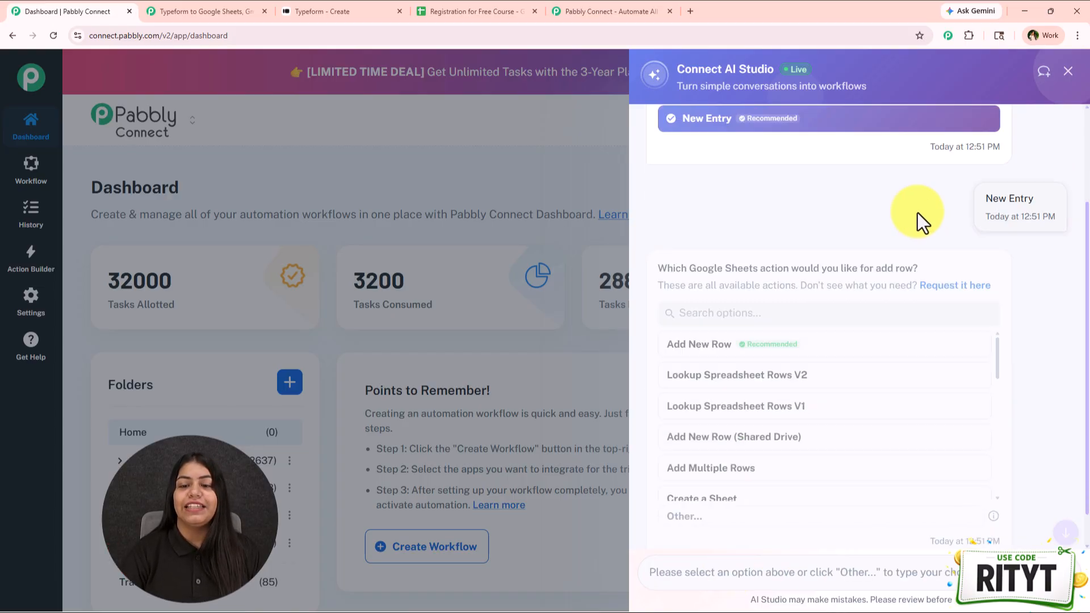
click(748, 308)
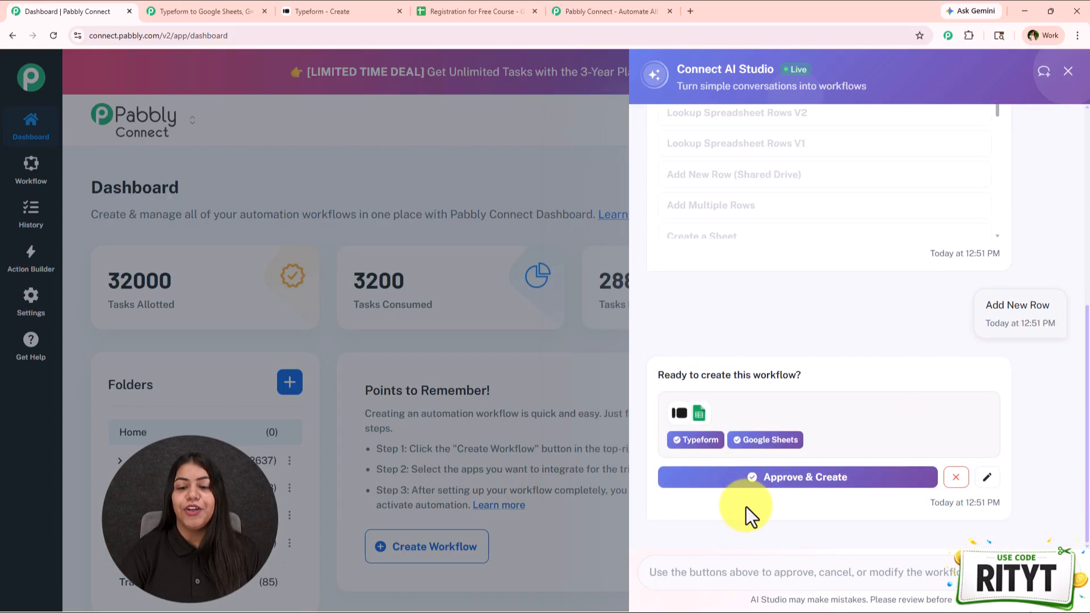
click(804, 480)
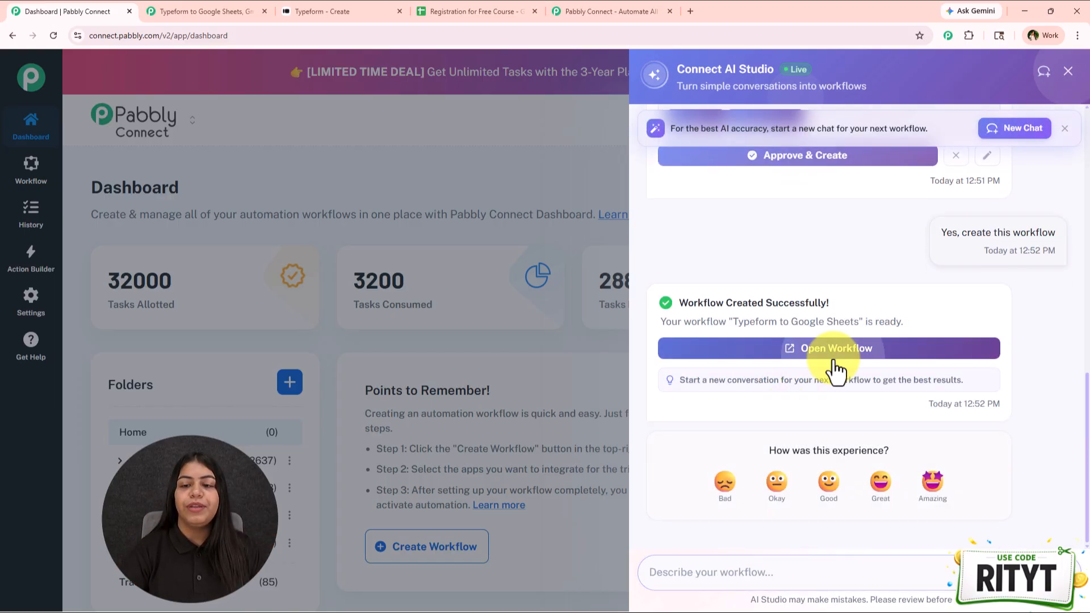
- Open the created Typeform to Google Sheets workflow and bring up the setup of its Typeform trigger
click(832, 354)
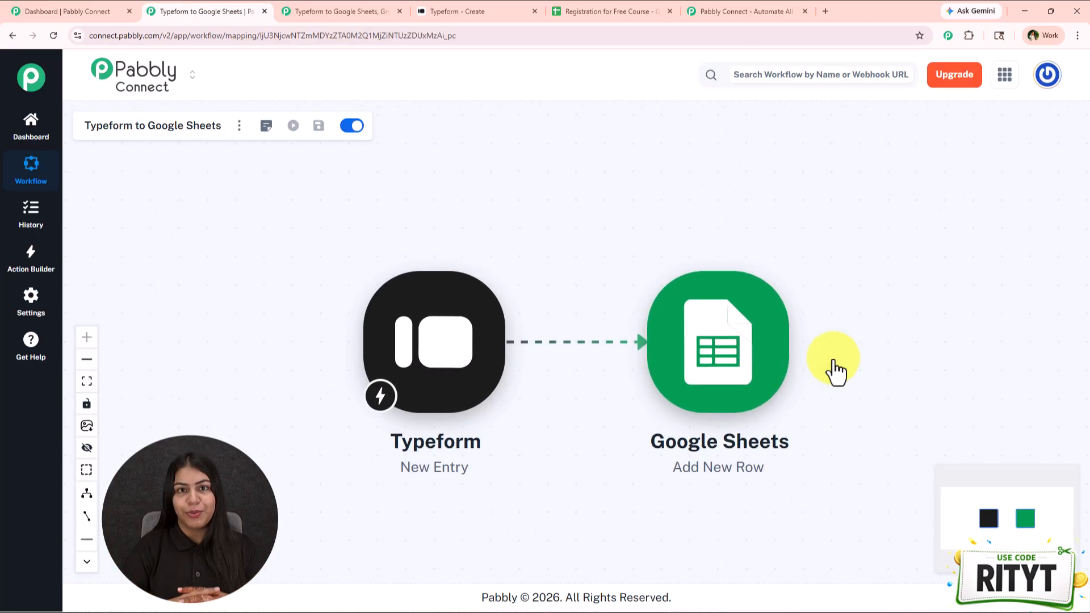
drag(834, 324, 647, 272)
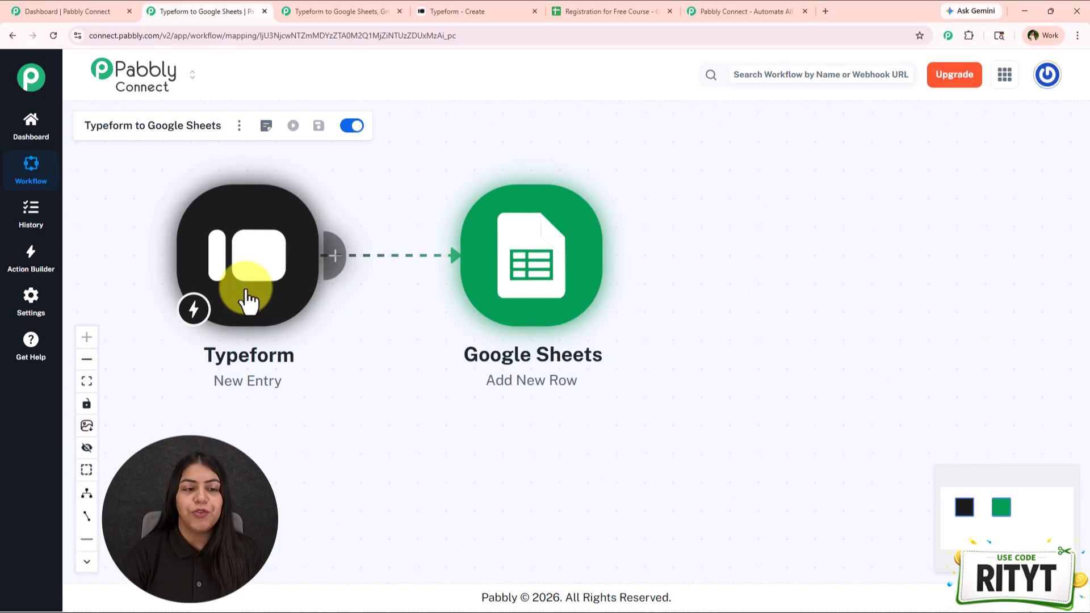
click(248, 301)
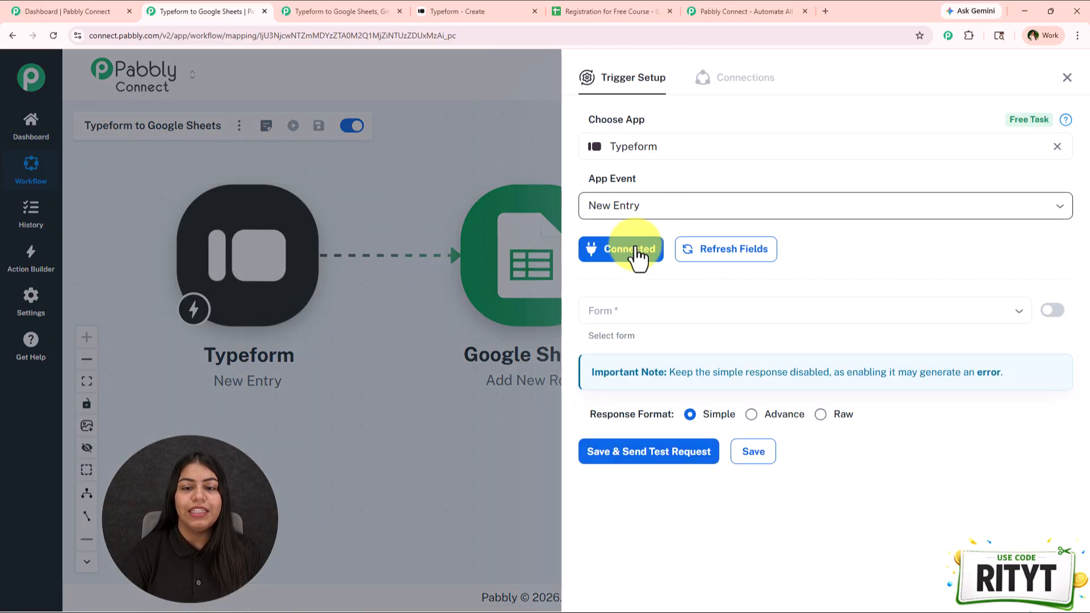
- Add a new Typeform connection for the trigger and accept the requested account permissions
click(620, 249)
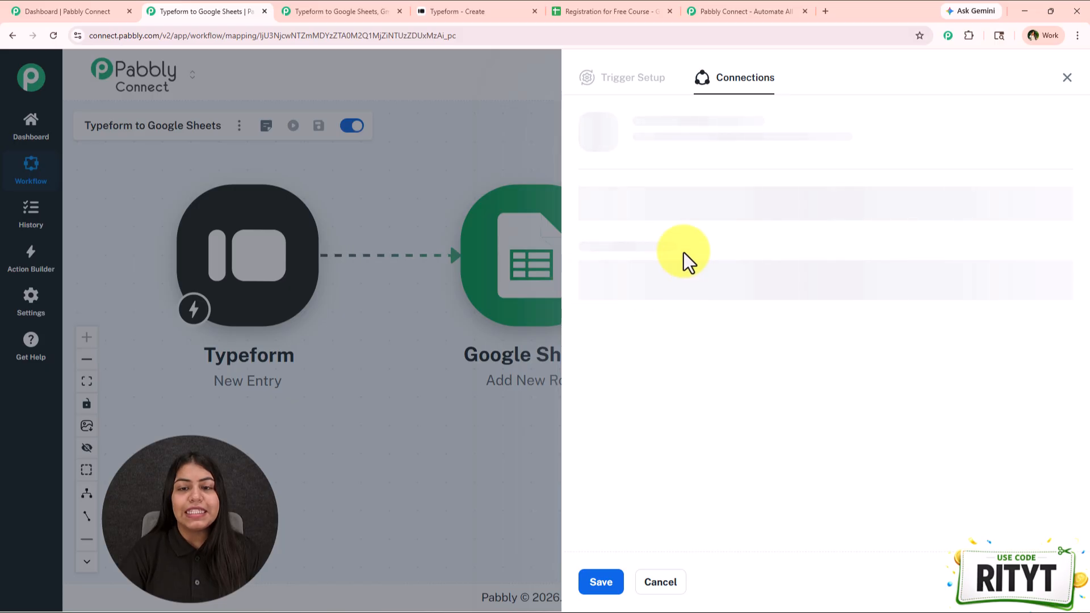
click(675, 186)
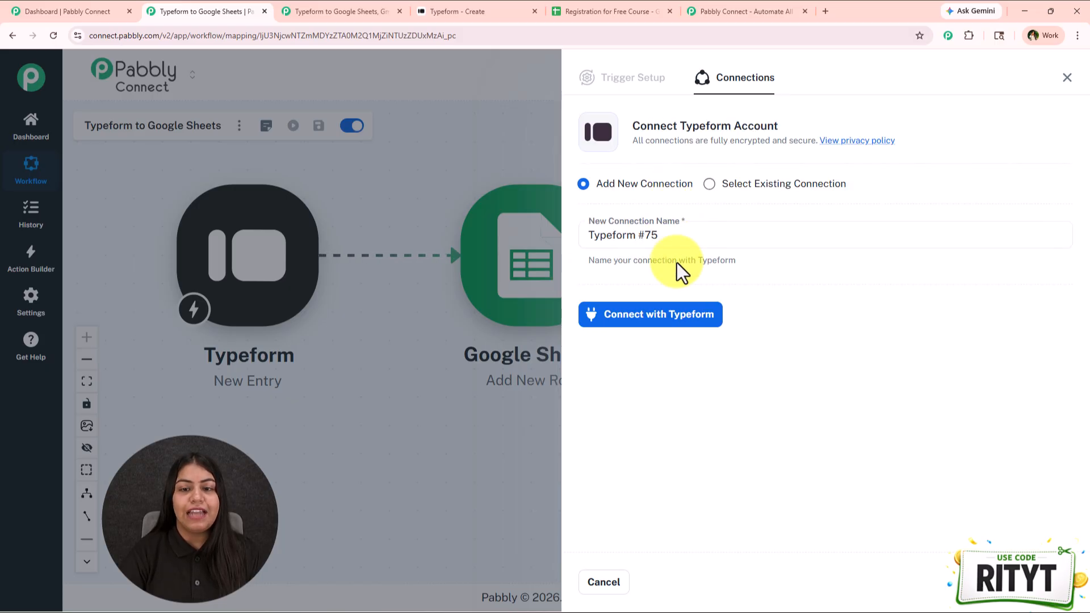
click(681, 320)
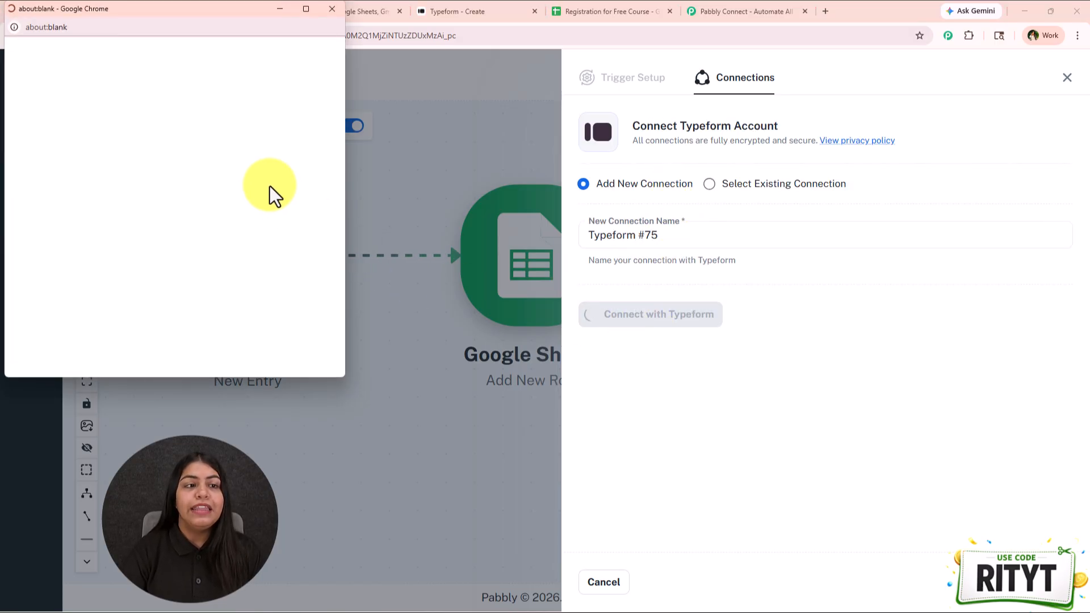
scroll(167, 206, down, 1)
scroll(167, 224, down, 10)
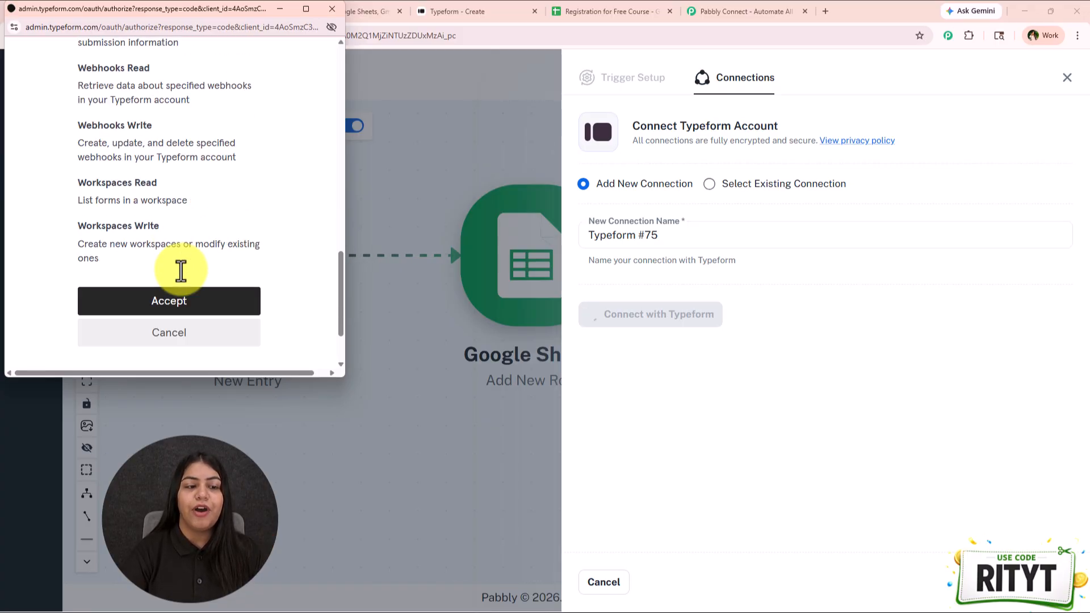
click(193, 306)
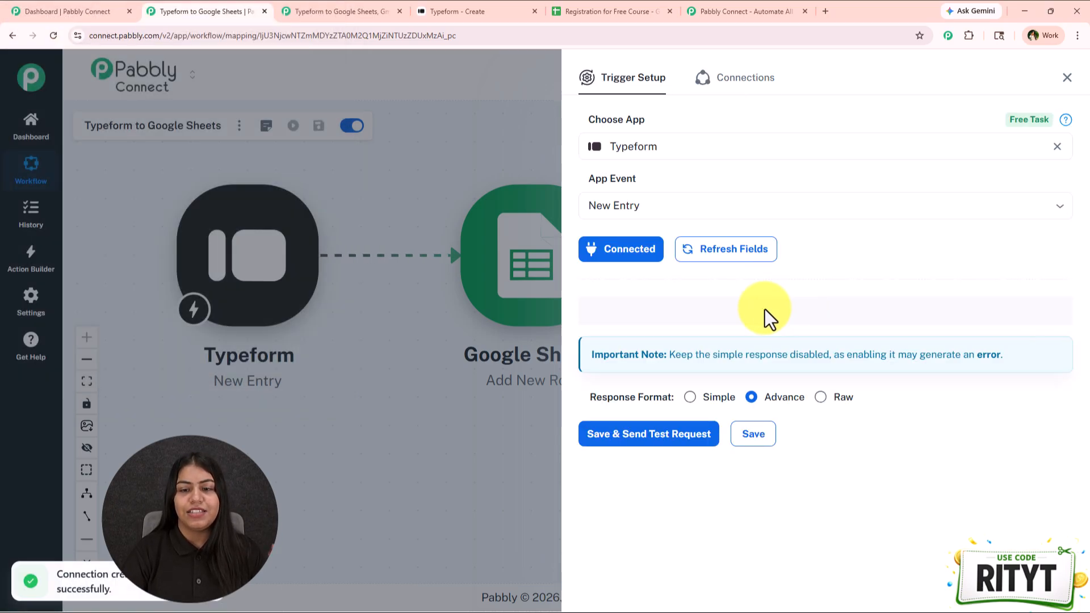
- Choose Registration form as the trigger's form, then save and send a test request to await a webhook response
click(848, 311)
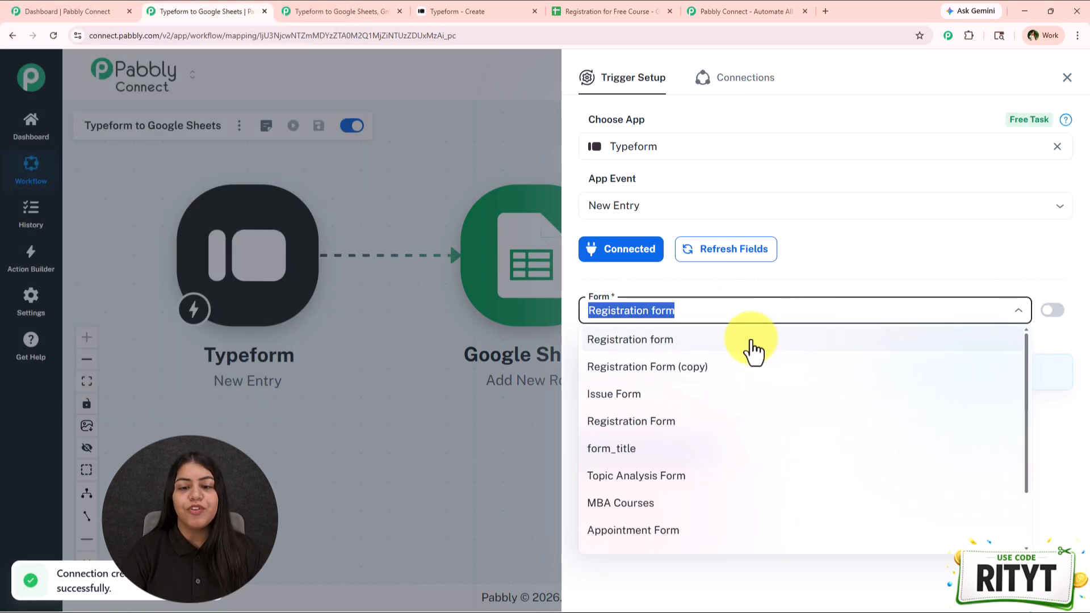
click(748, 341)
click(713, 288)
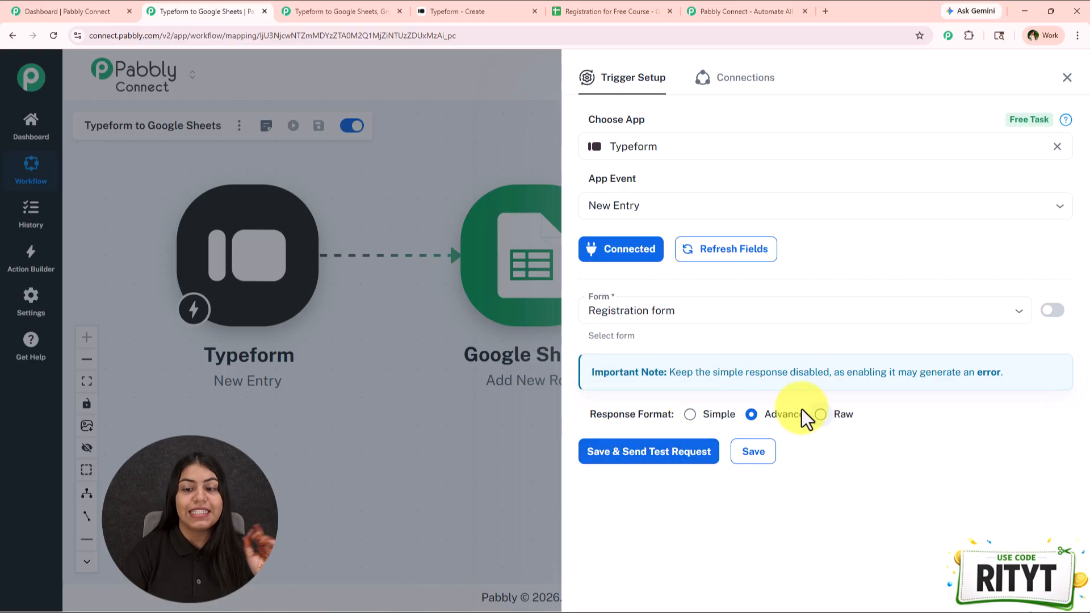
click(701, 451)
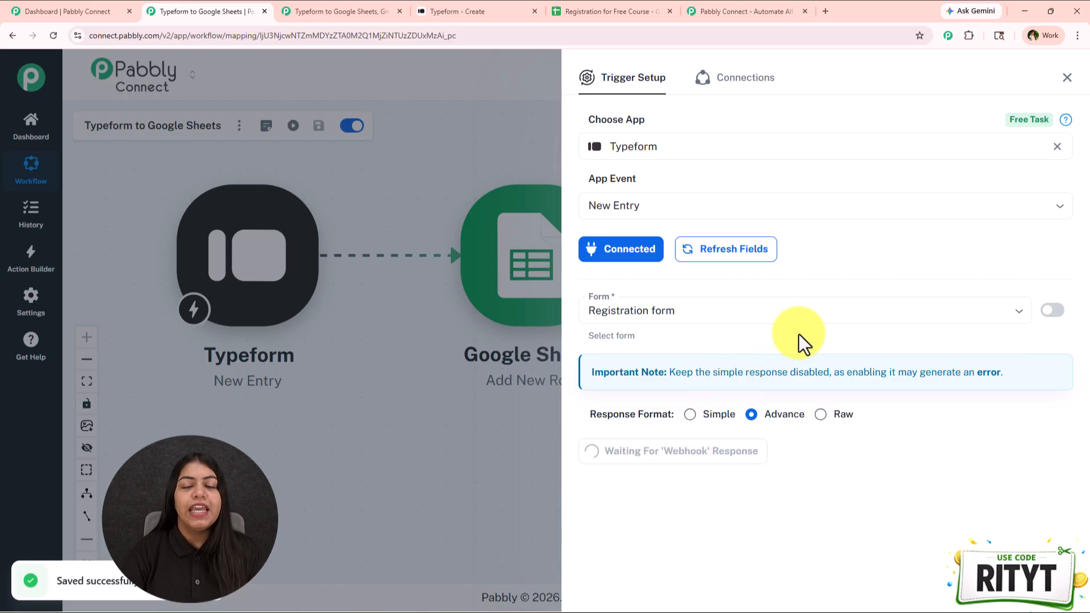
- Copy the Registration form's share link in Typeform and open it in a new browser tab
click(448, 10)
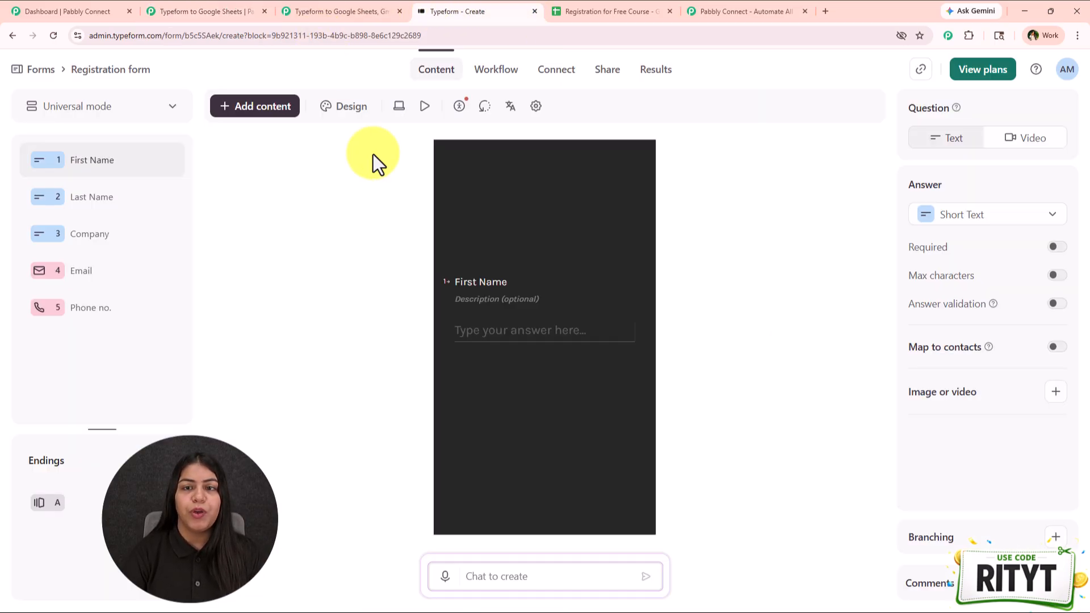
click(609, 71)
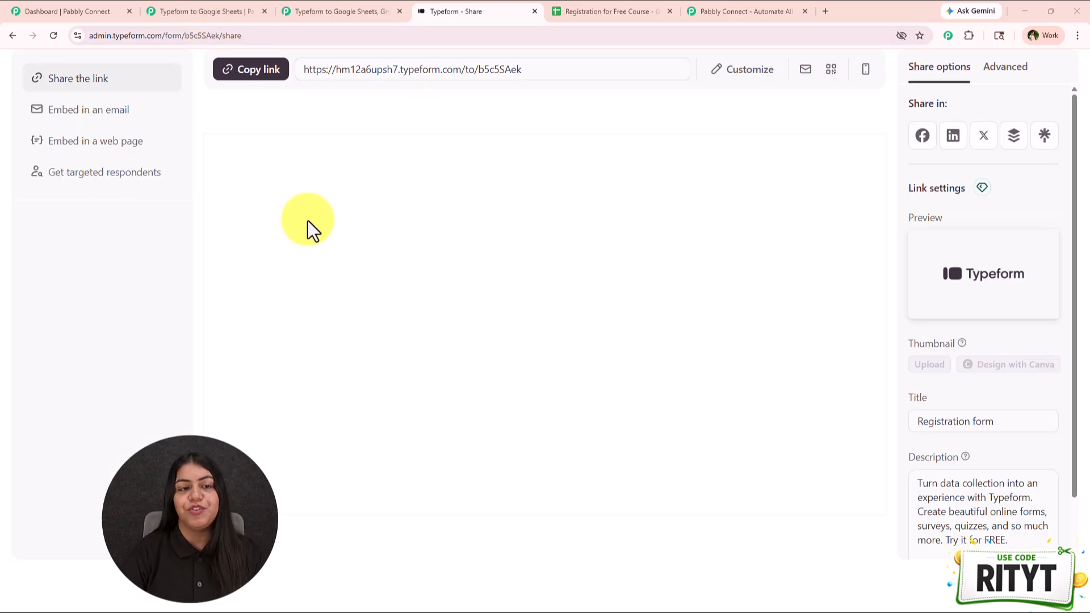
click(258, 69)
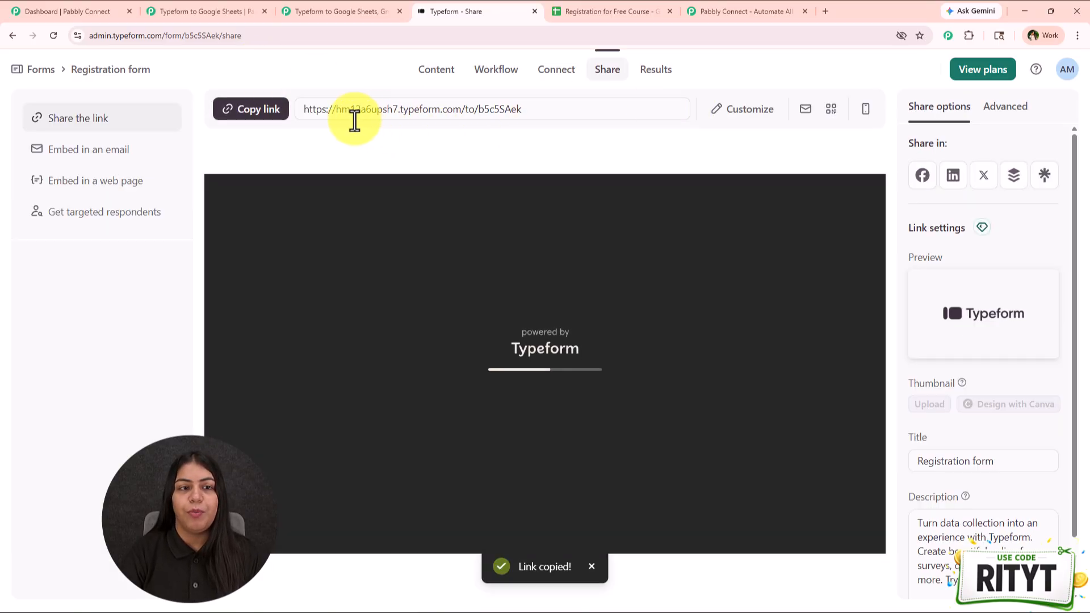
click(820, 14)
key(ctrl+v)
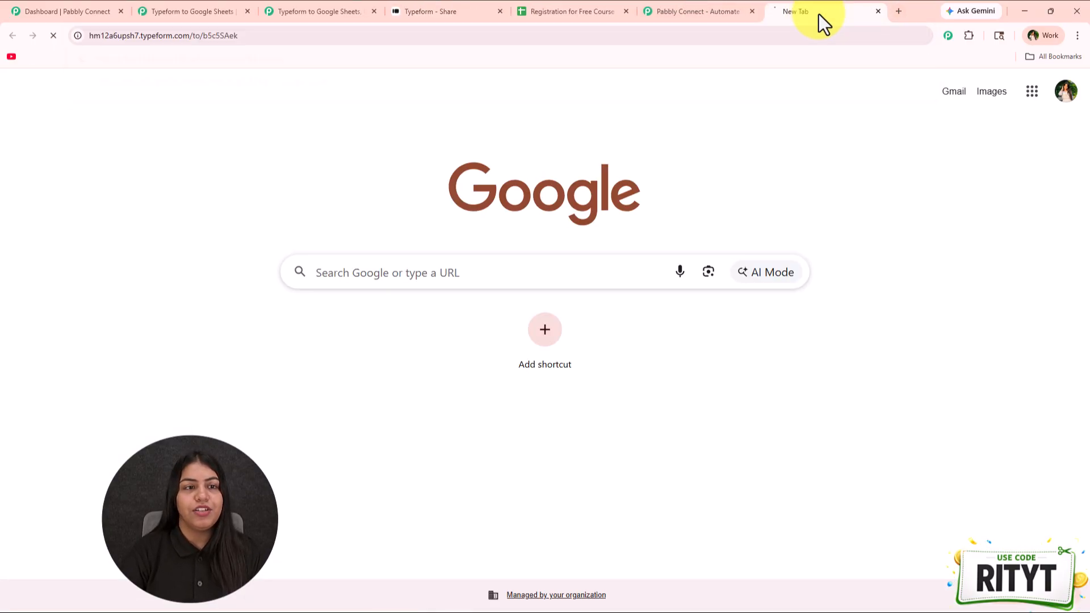
key(Return)
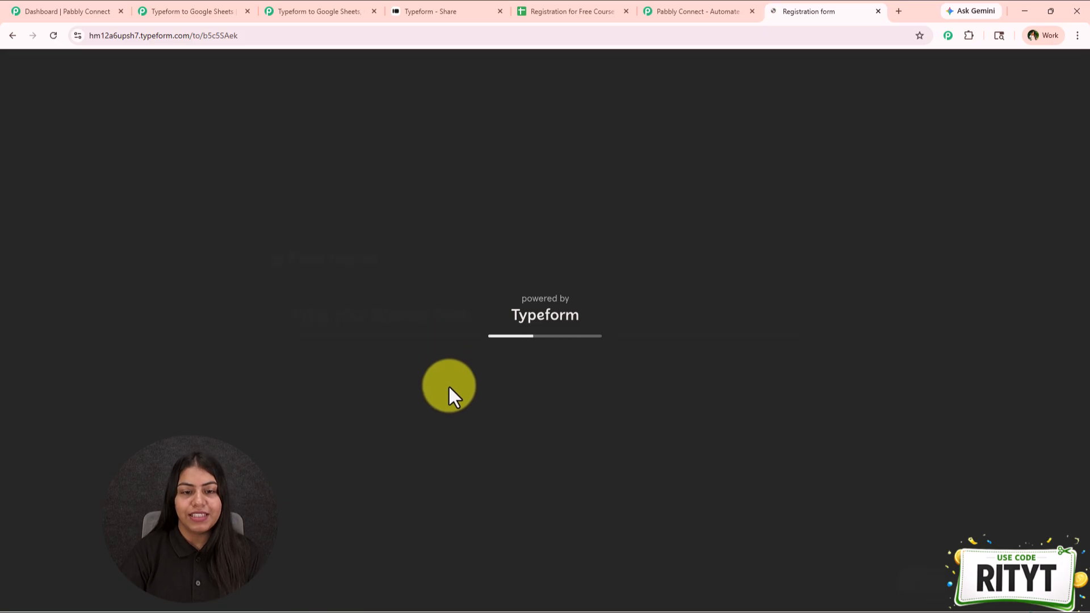
- Answer the form's first name and last name questions with test values, and enter Pabbly as the company
click(352, 320)
text(Smart)
key(Return)
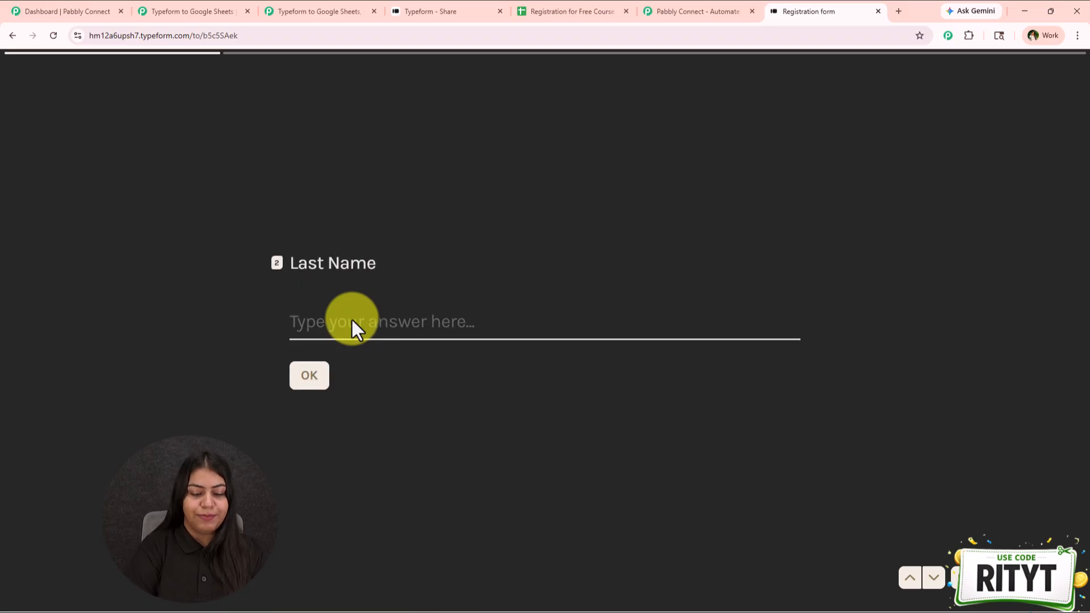
text(User)
key(Return)
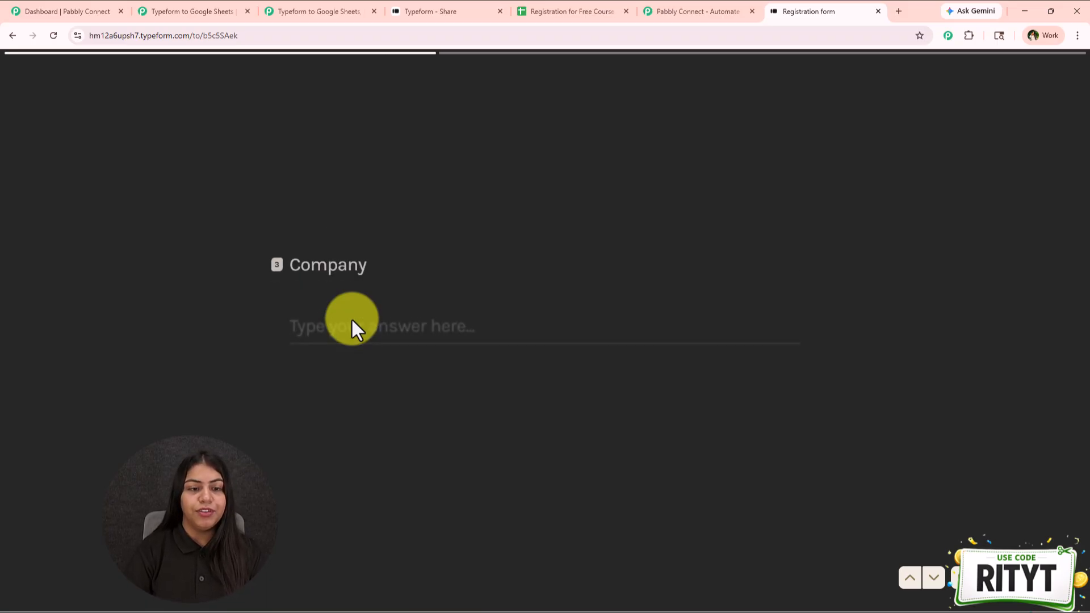
text(Pabbly)
key(Return)
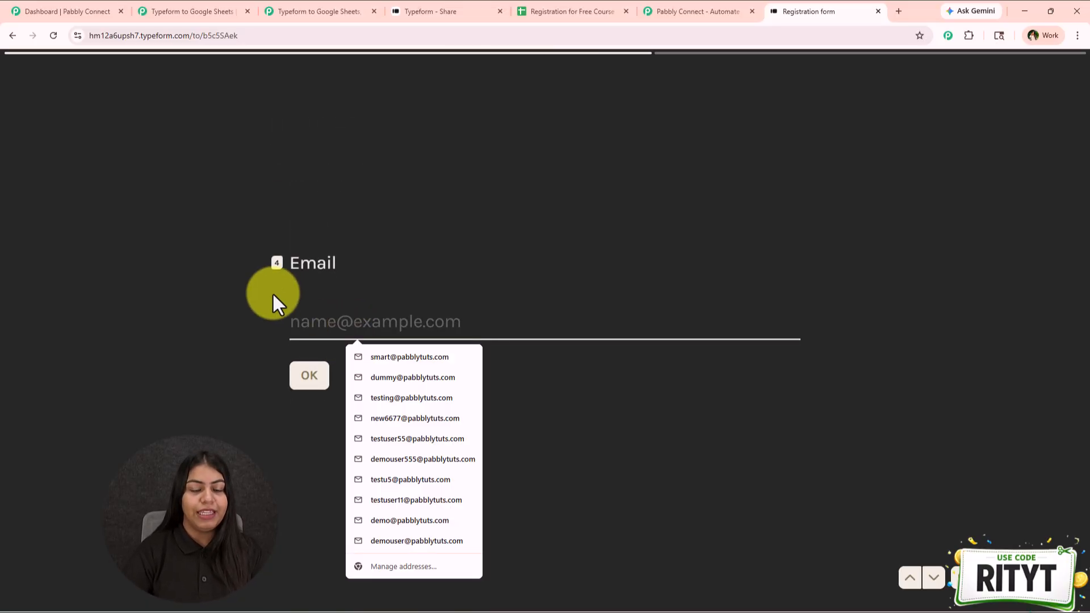
- Fill in the test contact's email and phone number, and submit the registration form
click(414, 357)
click(307, 376)
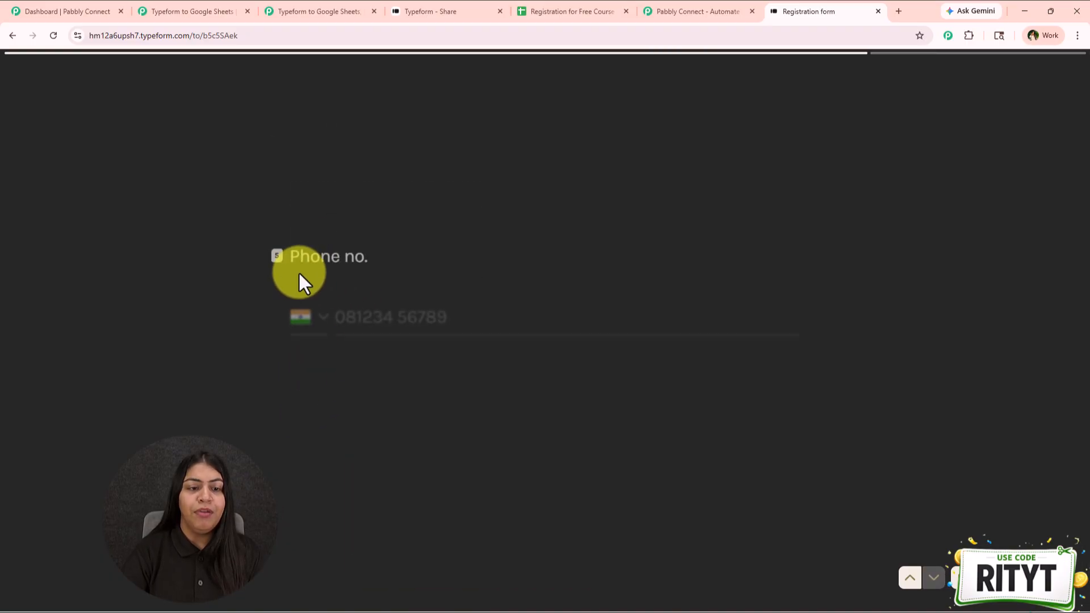
text(888888888888)
key(BackSpace)
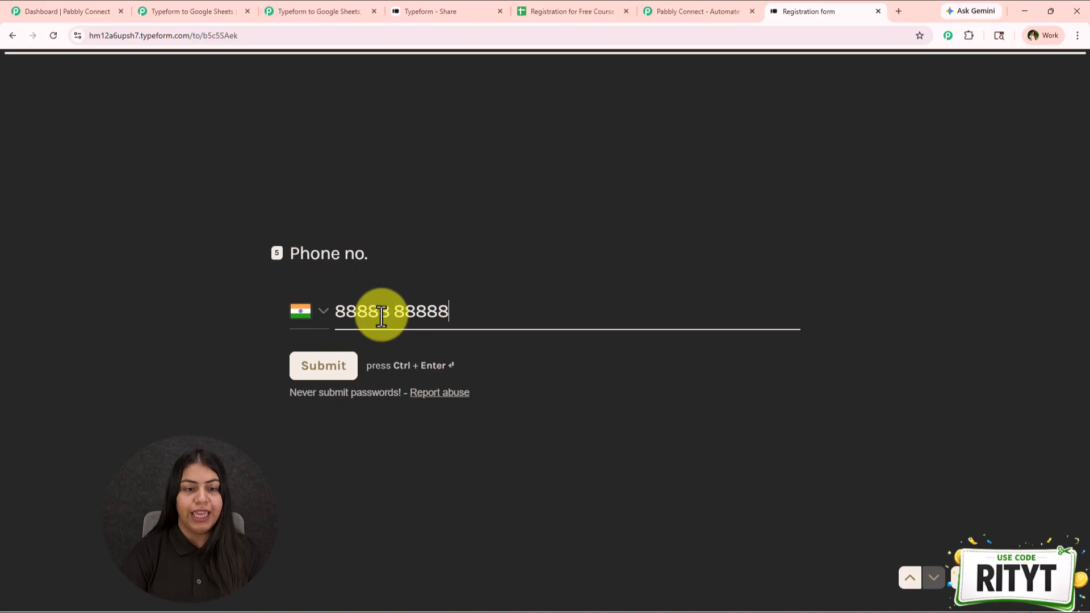
click(323, 366)
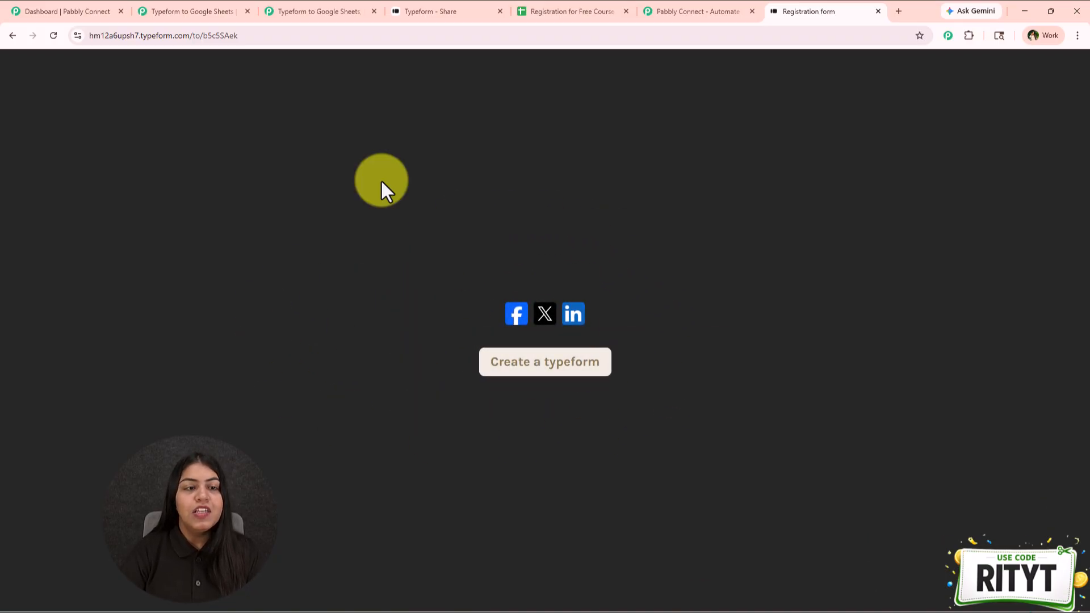
- Return to the Pabbly Connect workflow, review the response fields captured by the Typeform trigger, and close its setup
click(193, 13)
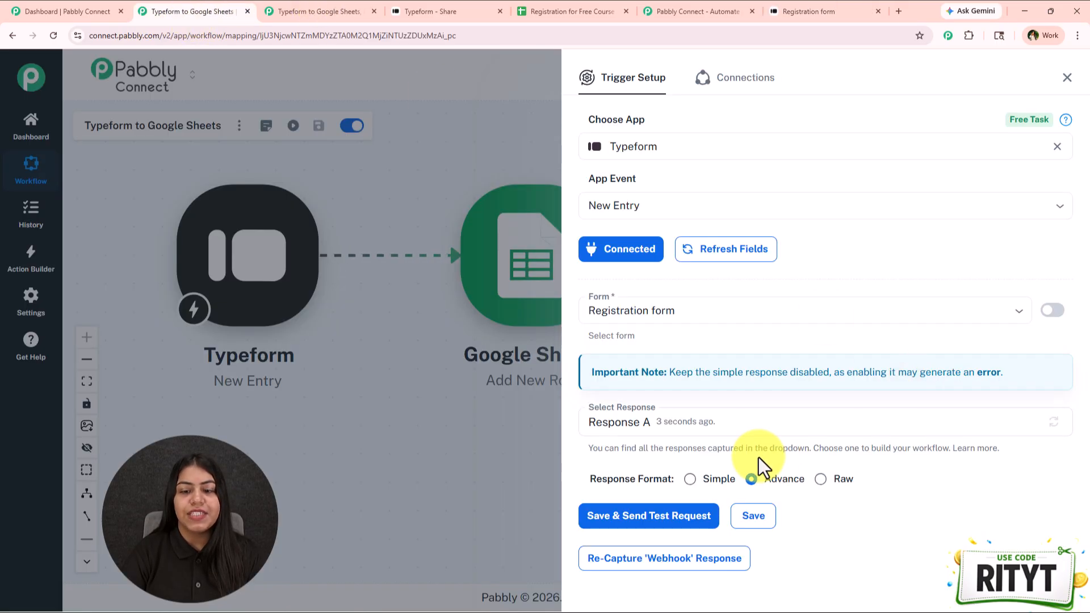
scroll(823, 432, down, 2)
scroll(878, 403, down, 5)
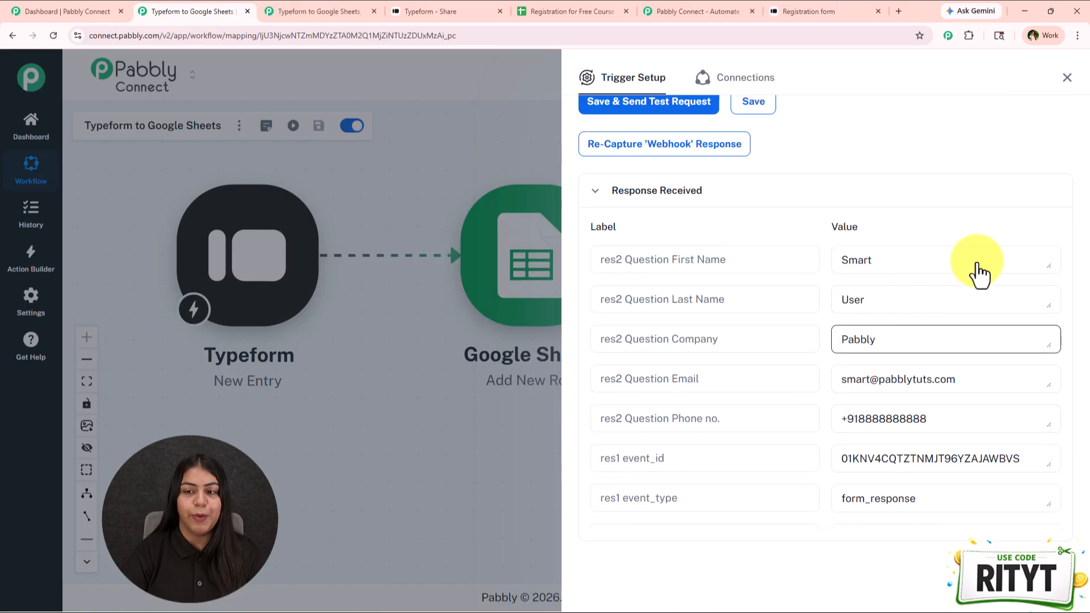
click(1067, 79)
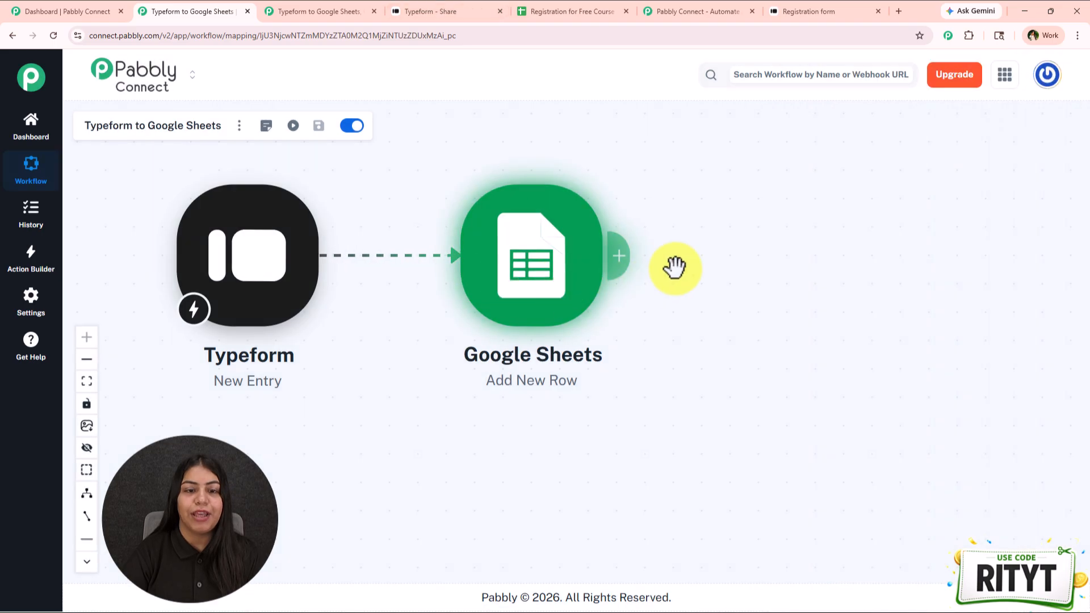
- Open the Google Sheets action and add a new connection, signing in with a Google account and granting access
click(476, 256)
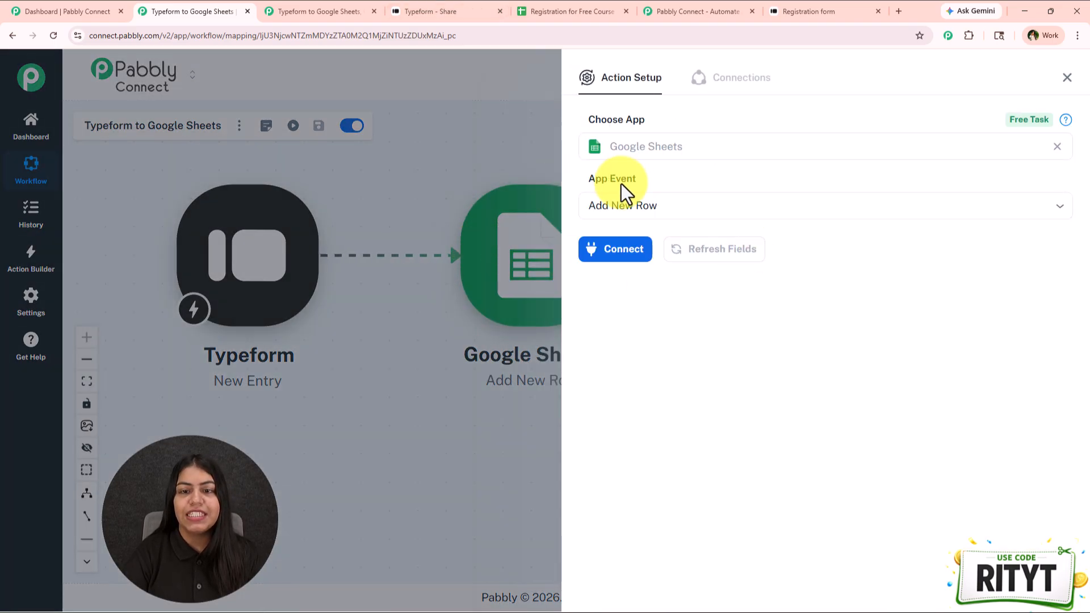
click(624, 251)
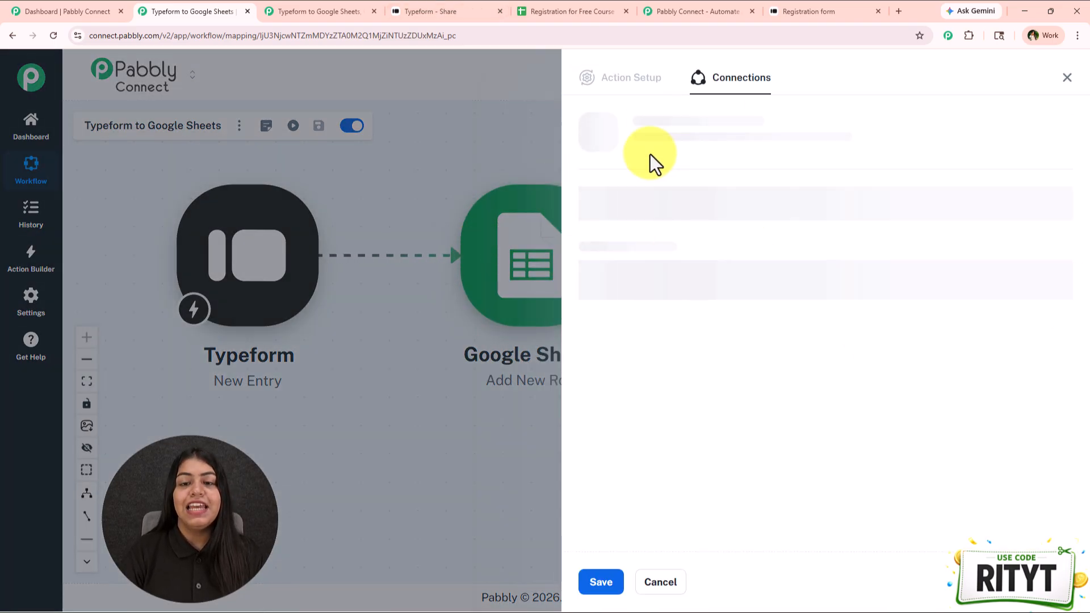
click(654, 183)
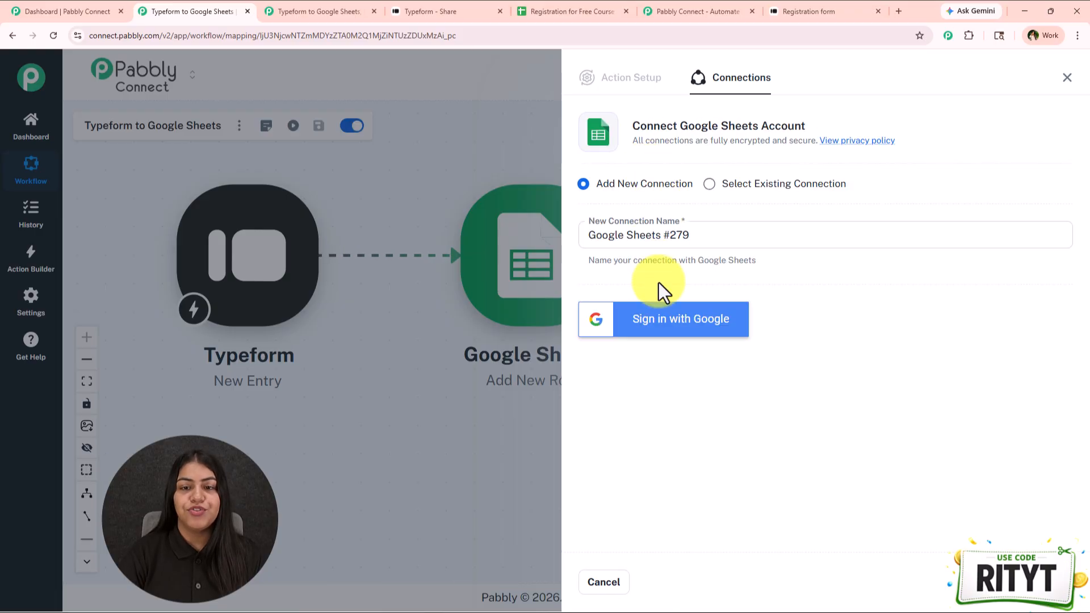
click(657, 335)
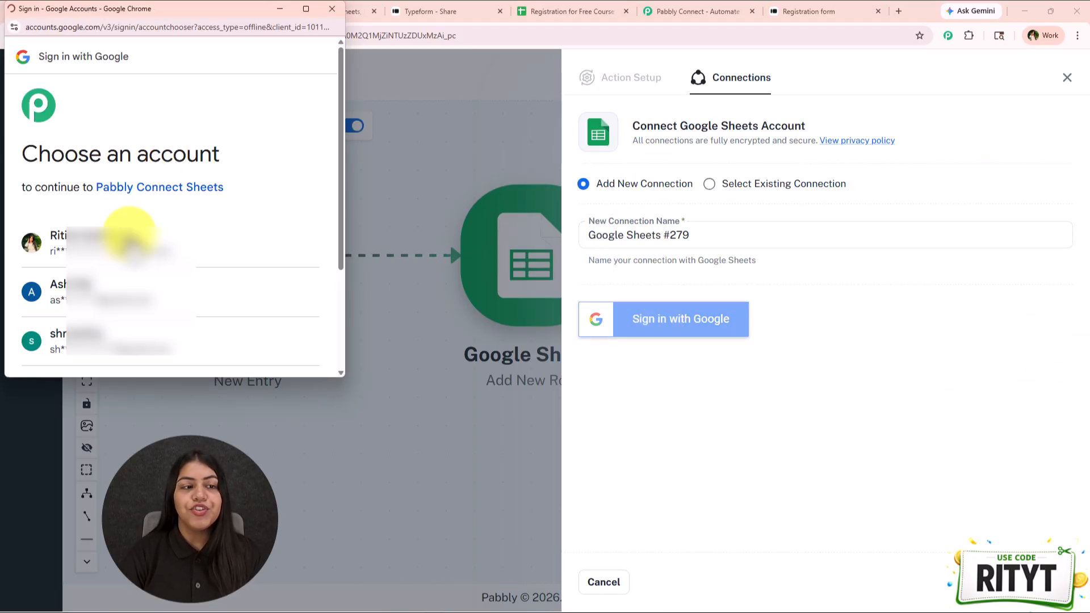
click(128, 238)
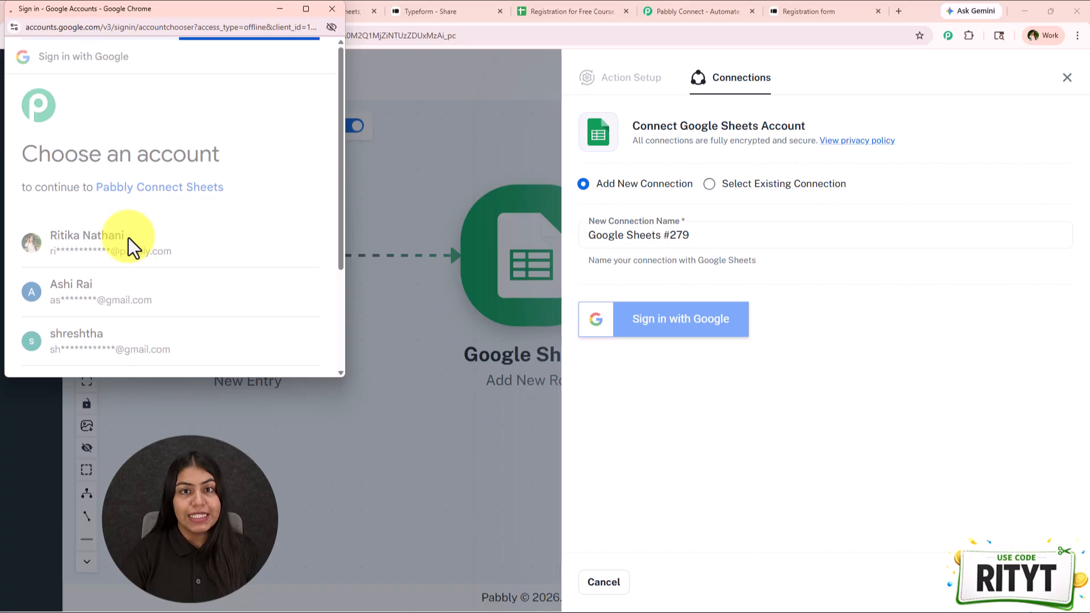
scroll(233, 256, down, 10)
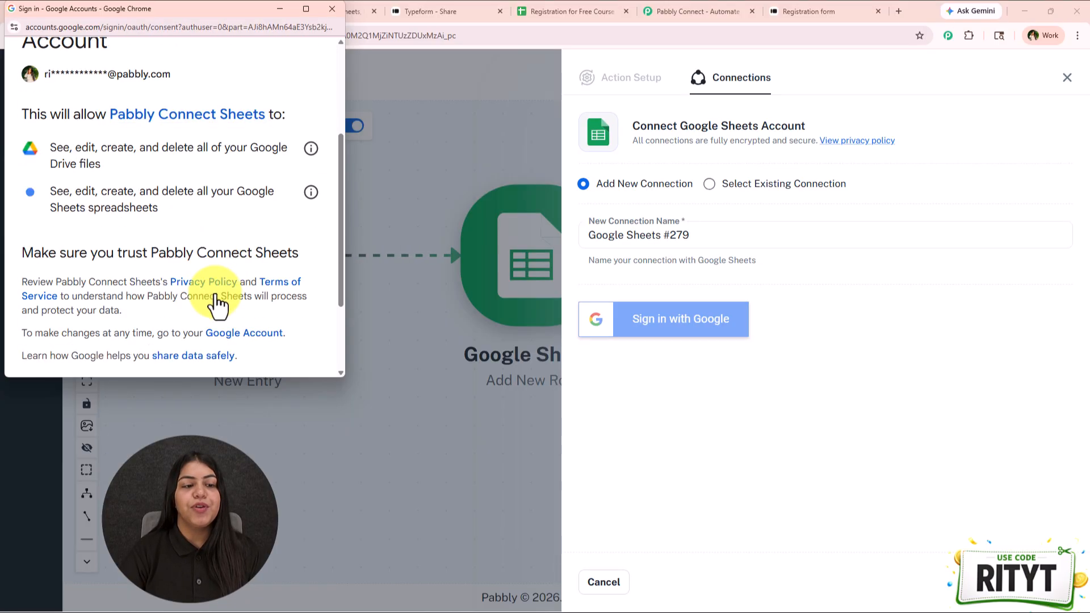
click(272, 307)
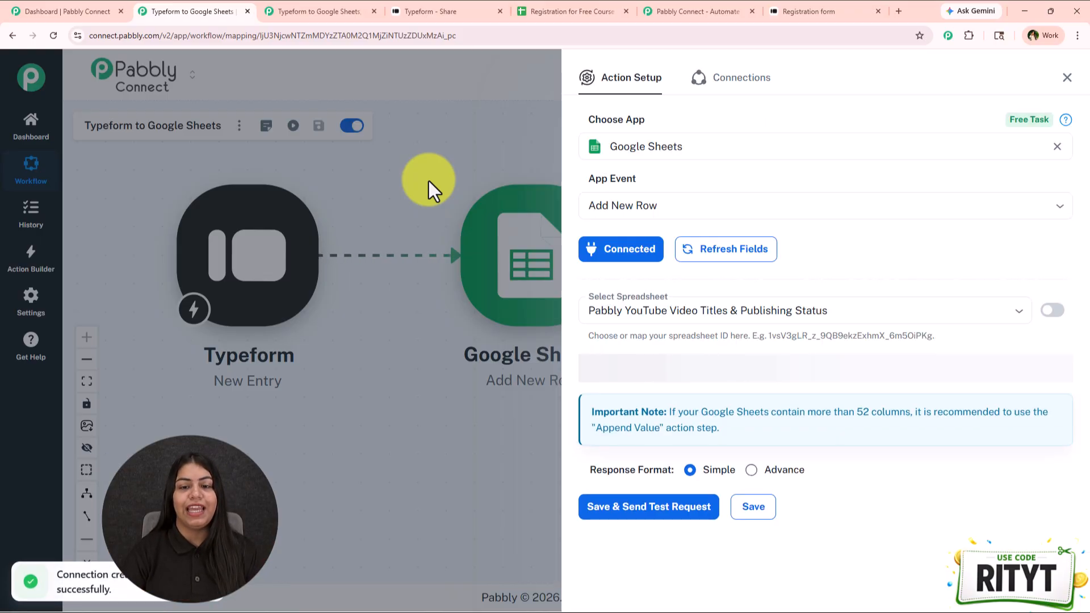
- Choose Registration for Free Course as the spreadsheet for the Add New Row action
click(785, 302)
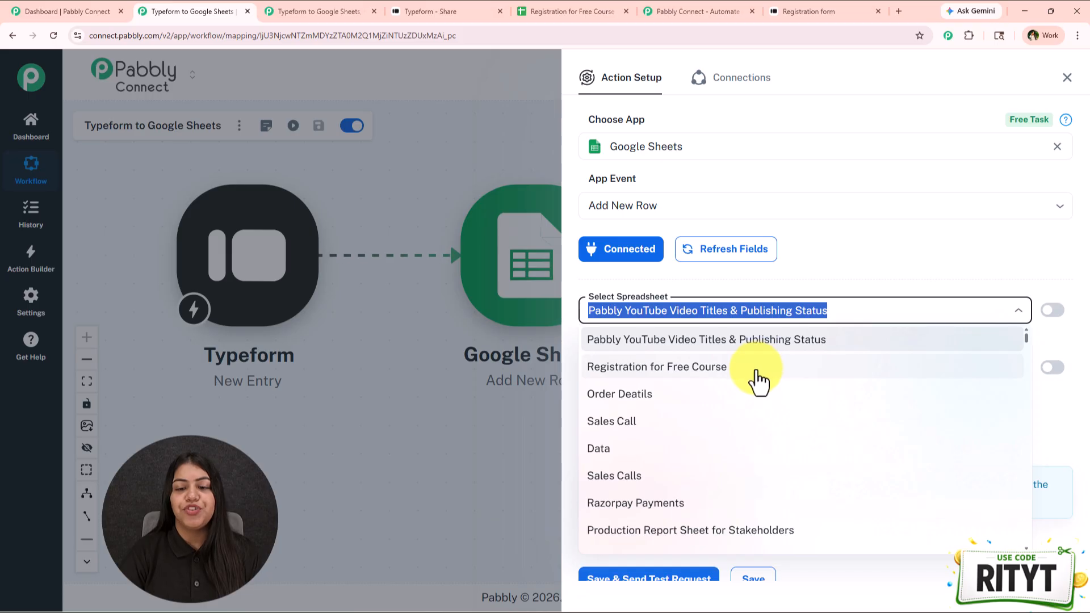
click(756, 372)
scroll(753, 370, down, 3)
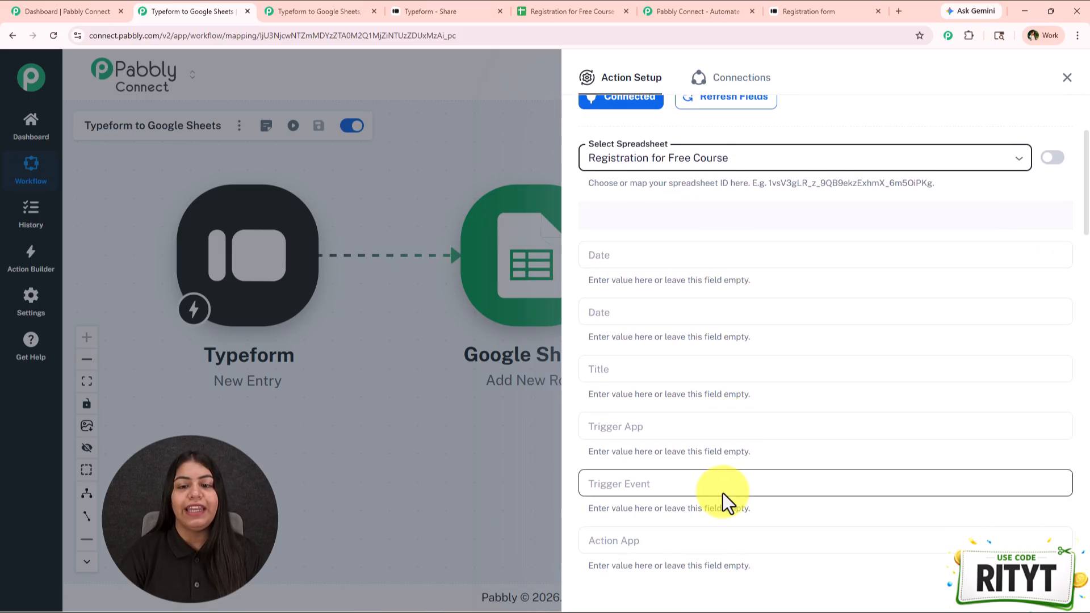
scroll(721, 490, down, 1)
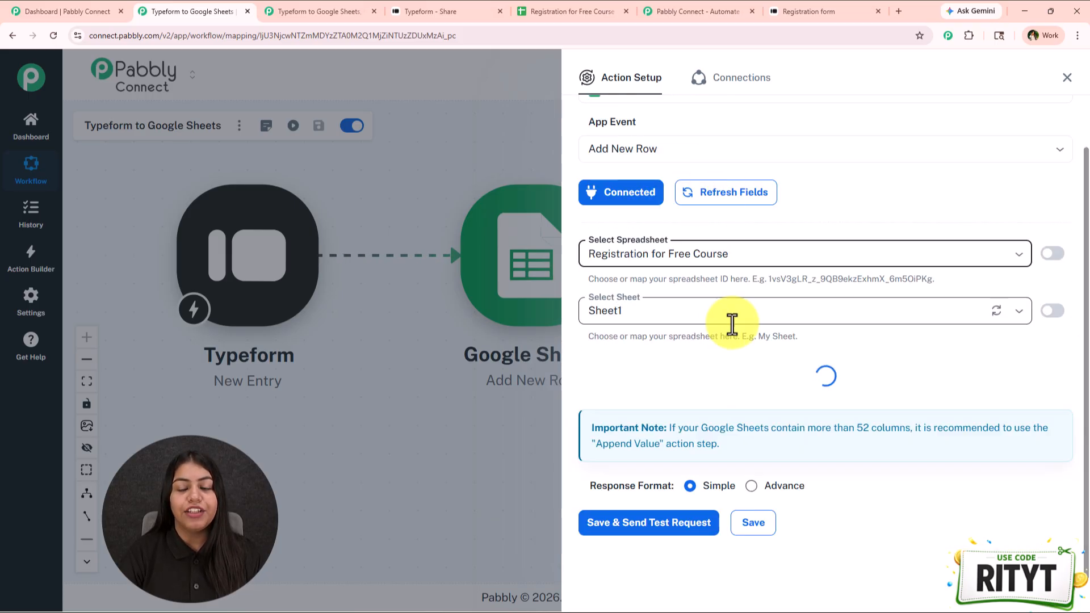
scroll(732, 323, down, 3)
- Map the First Name field of the Add New Row action to the Typeform response's first name answer
click(690, 219)
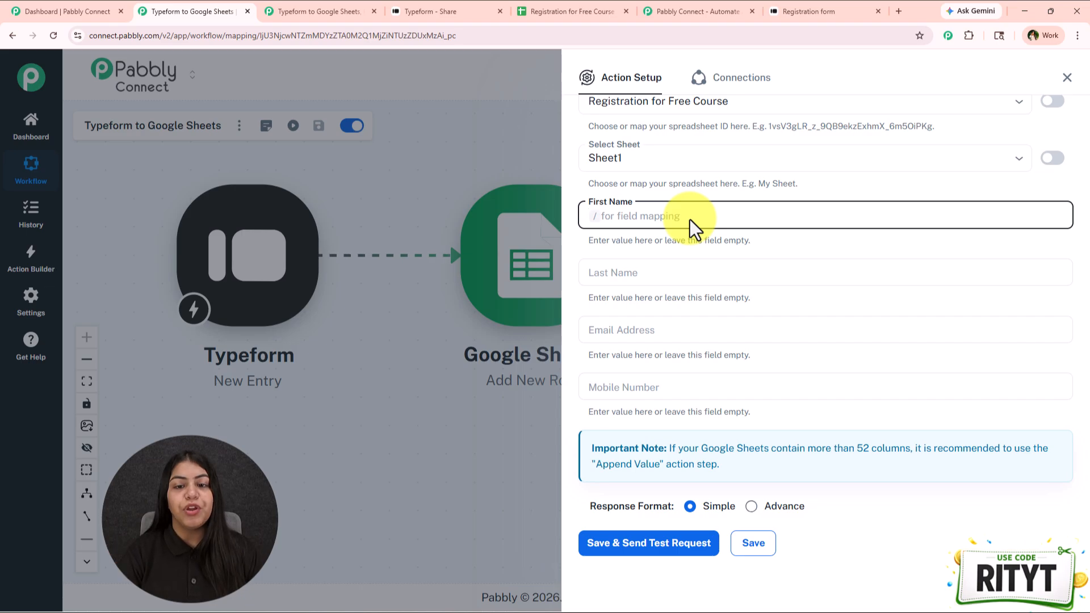
scroll(690, 219, down, 1)
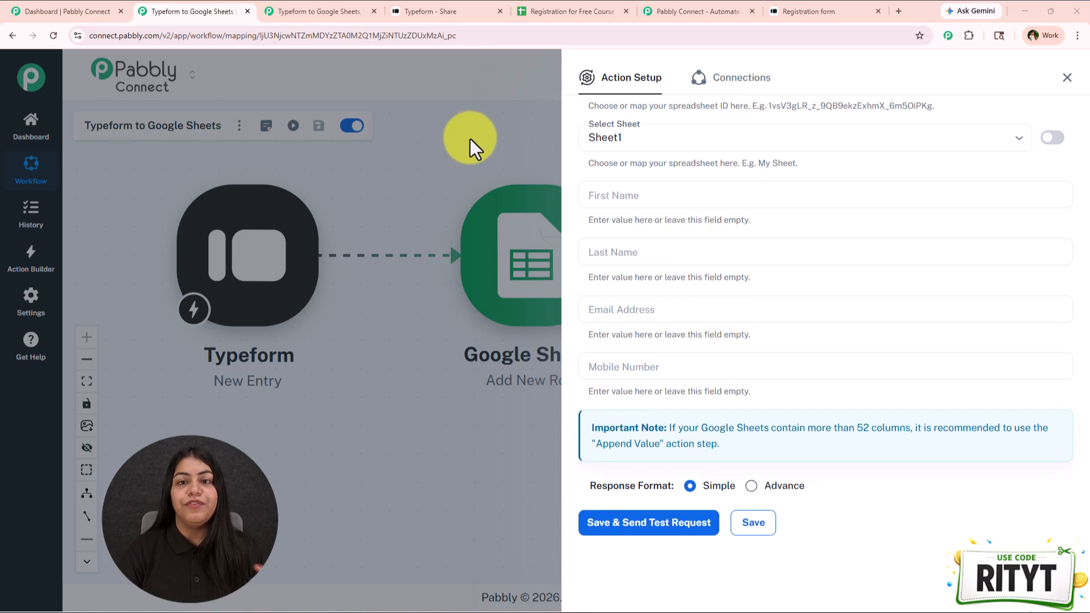
click(796, 197)
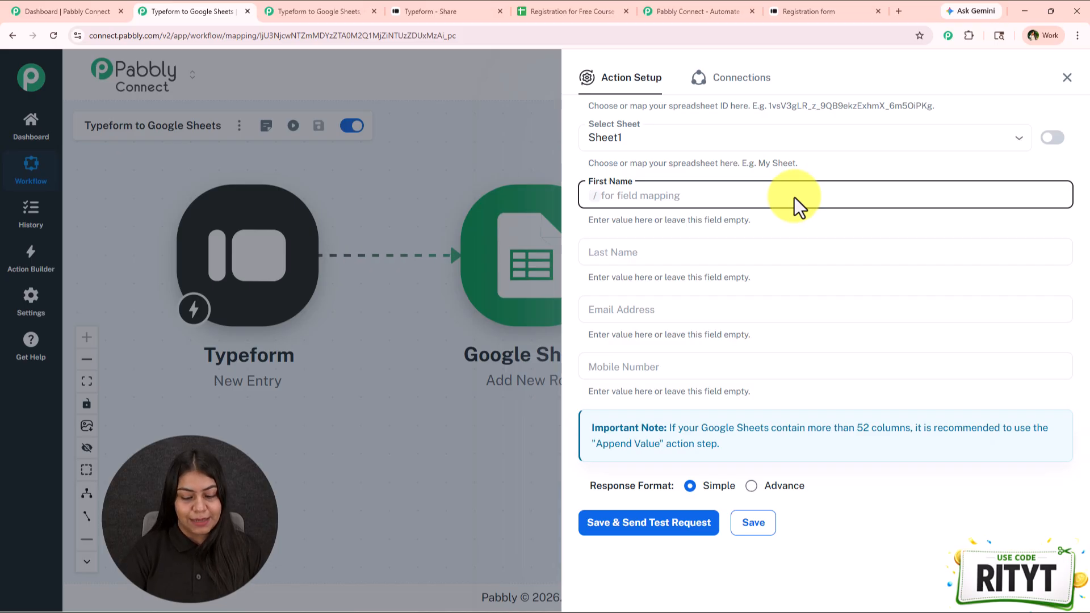
text(/name)
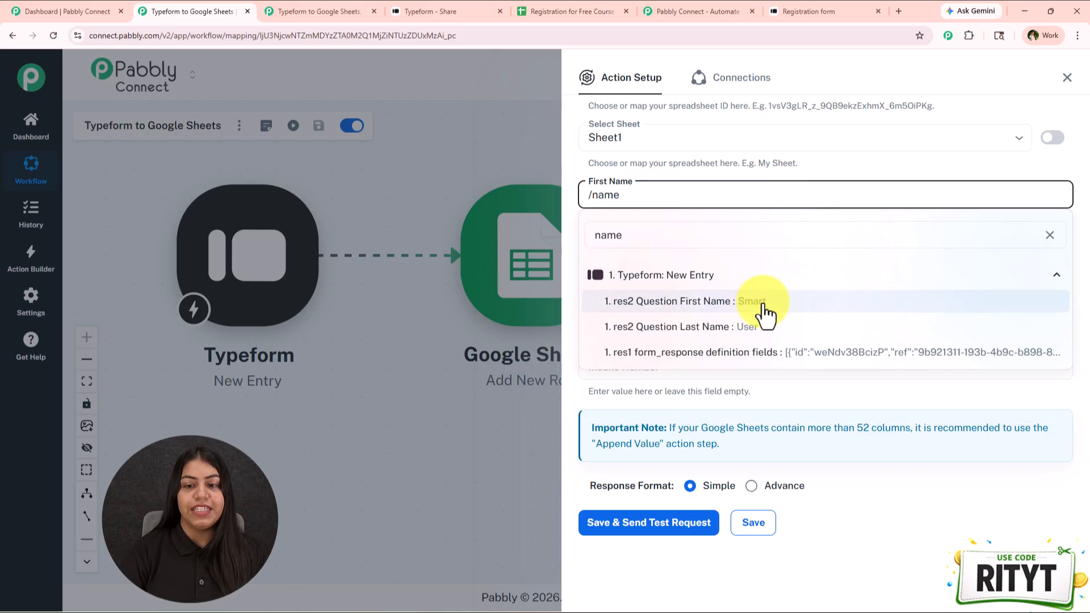
click(763, 307)
text(/user)
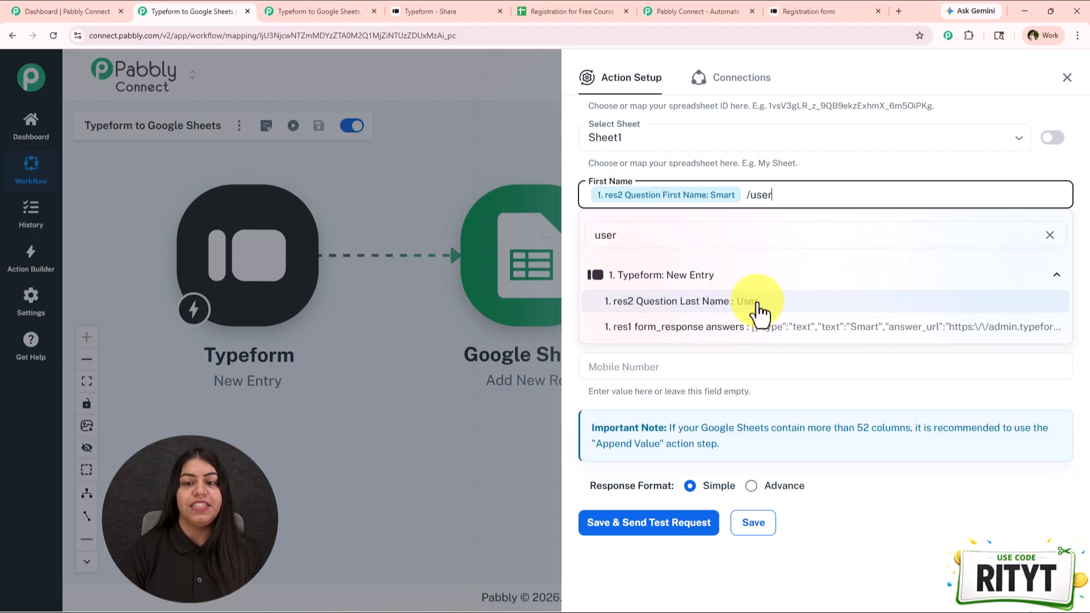
click(761, 306)
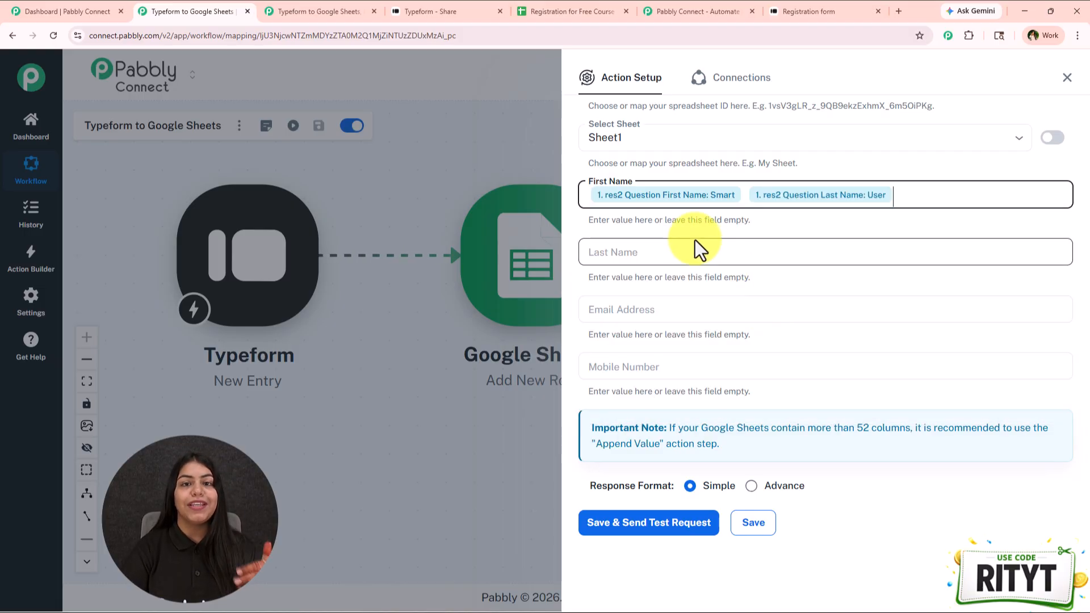
click(580, 11)
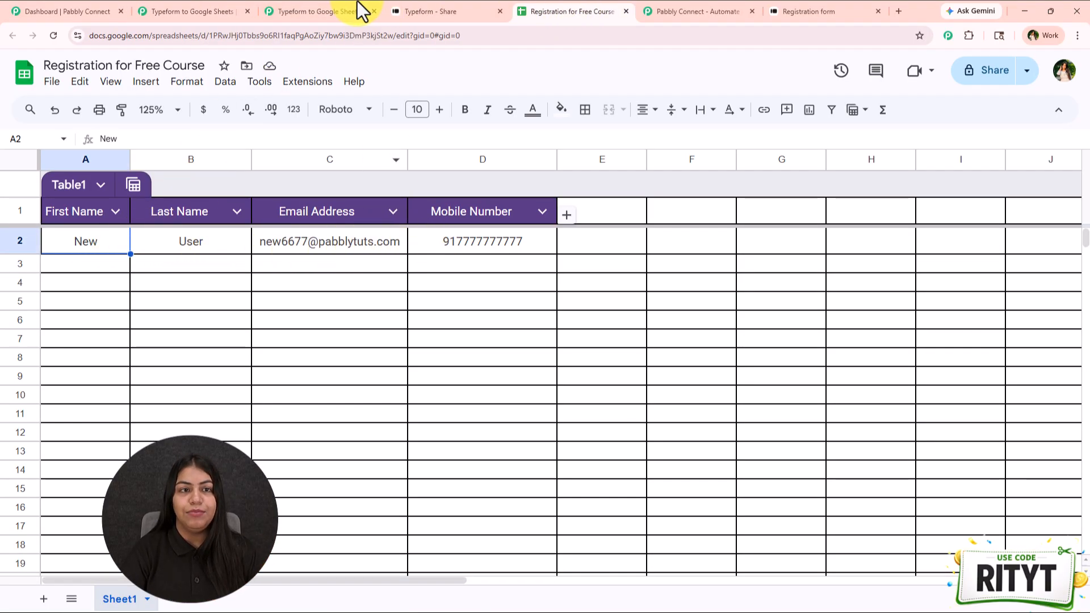
- Map the Last Name field of the Add New Row action to the Typeform response's last name answer
click(753, 263)
text(/user)
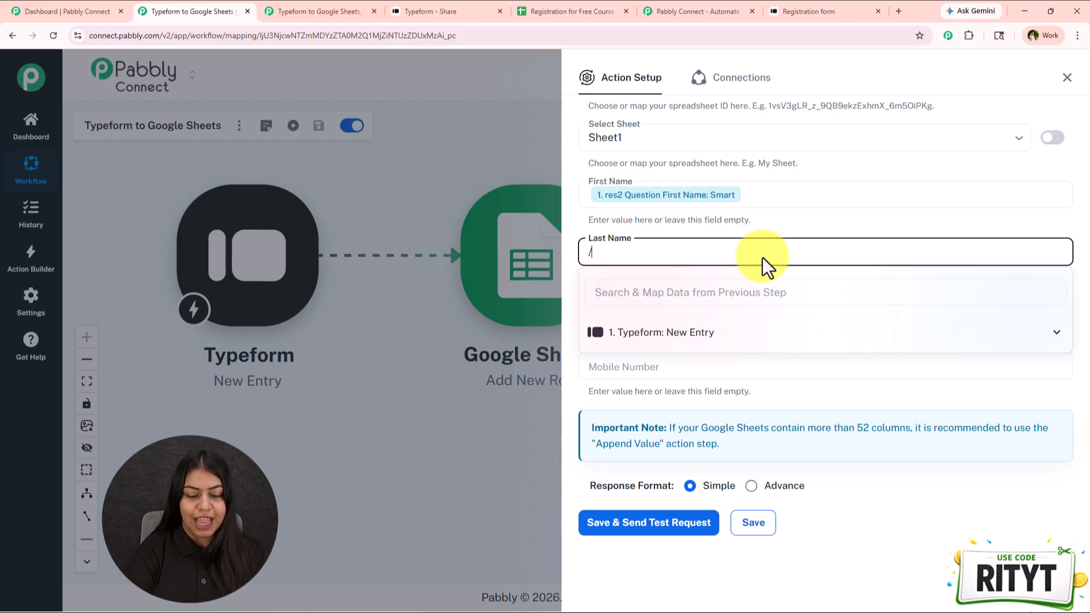
click(741, 340)
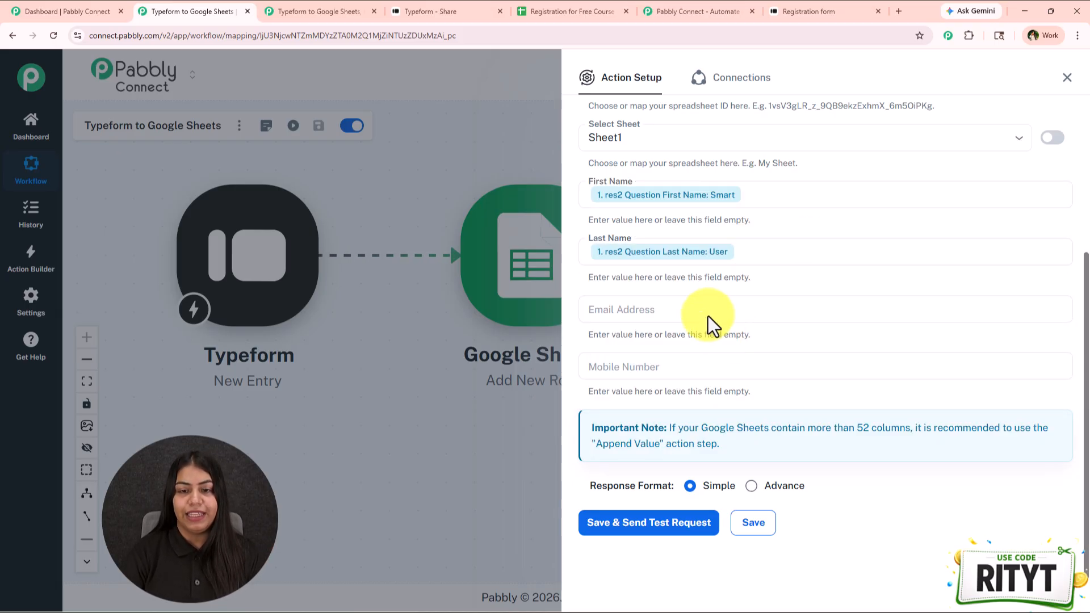
- Map the Email Address field to the Typeform email answer and the Mobile Number field to the phone number answer
click(702, 308)
text(/@)
click(757, 416)
click(727, 363)
text(/+)
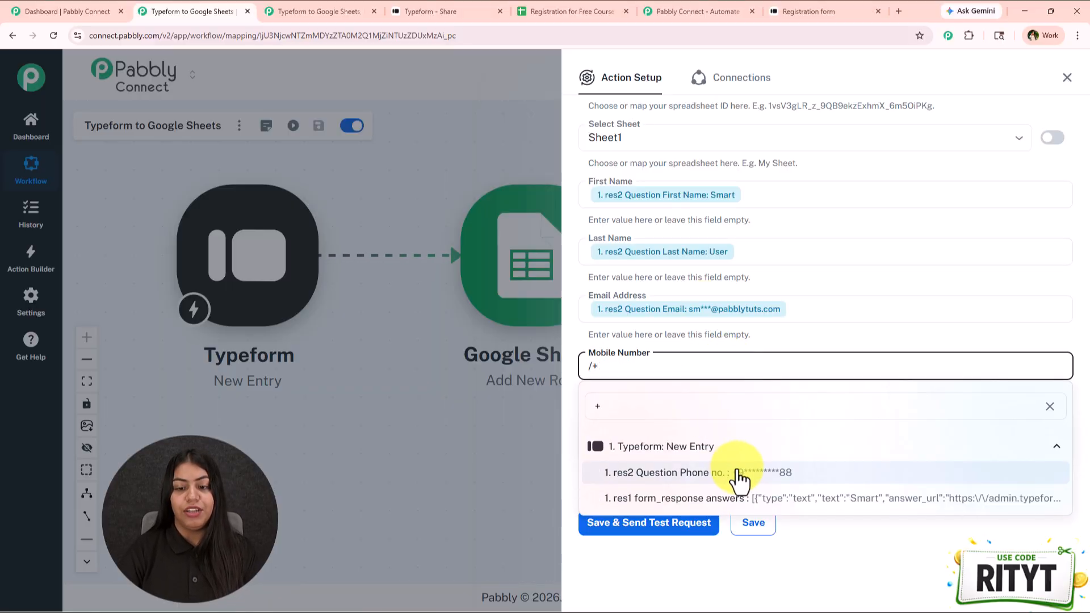
click(732, 473)
- Save the Google Sheets action with a test request, and review the response it returns
click(693, 526)
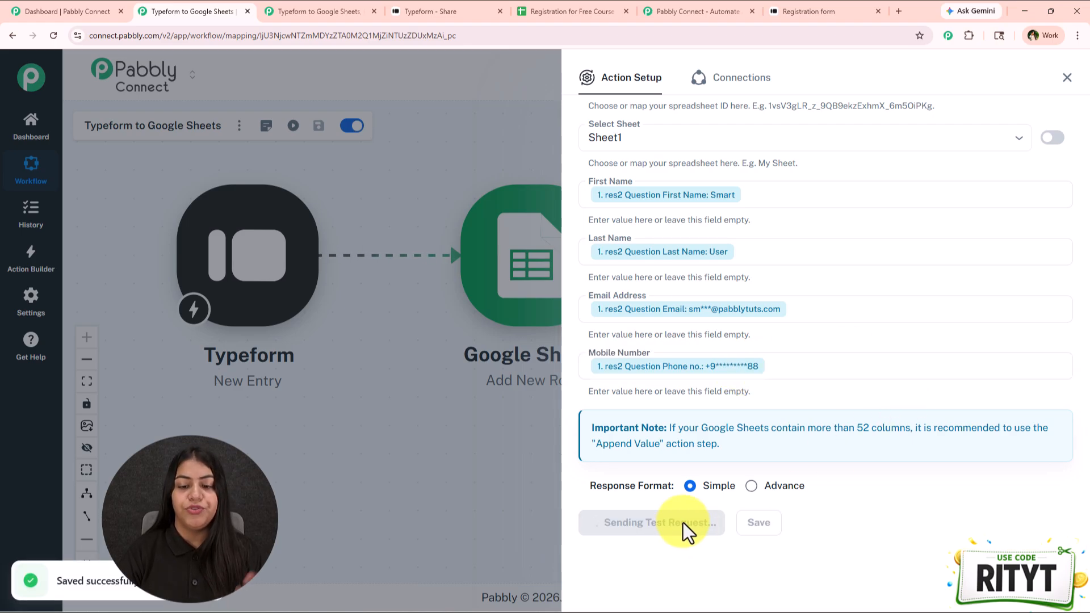
scroll(748, 503, down, 2)
scroll(748, 503, down, 2)
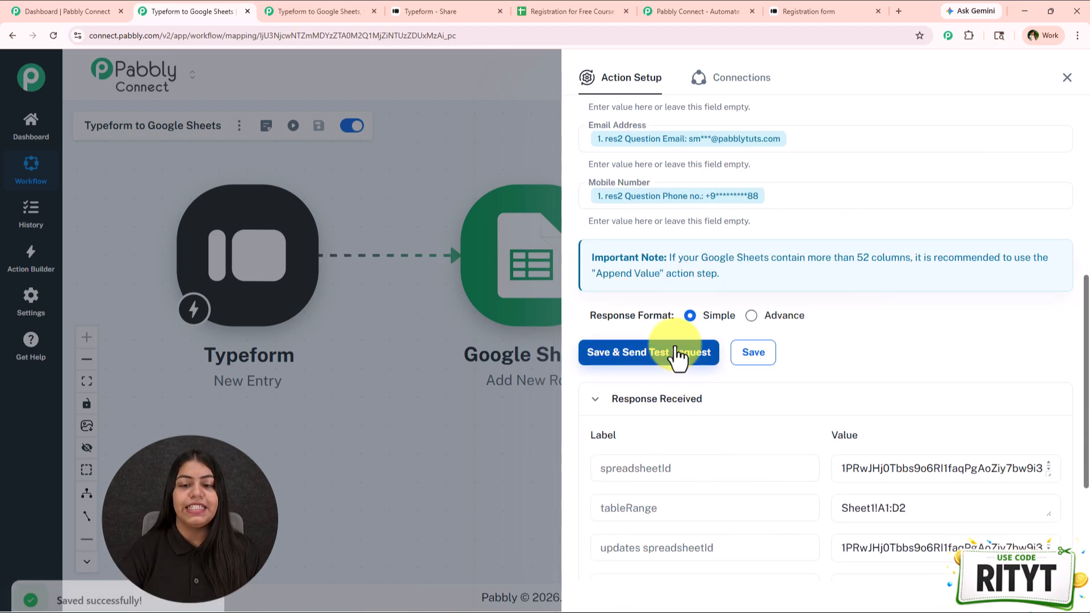
scroll(879, 488, down, 4)
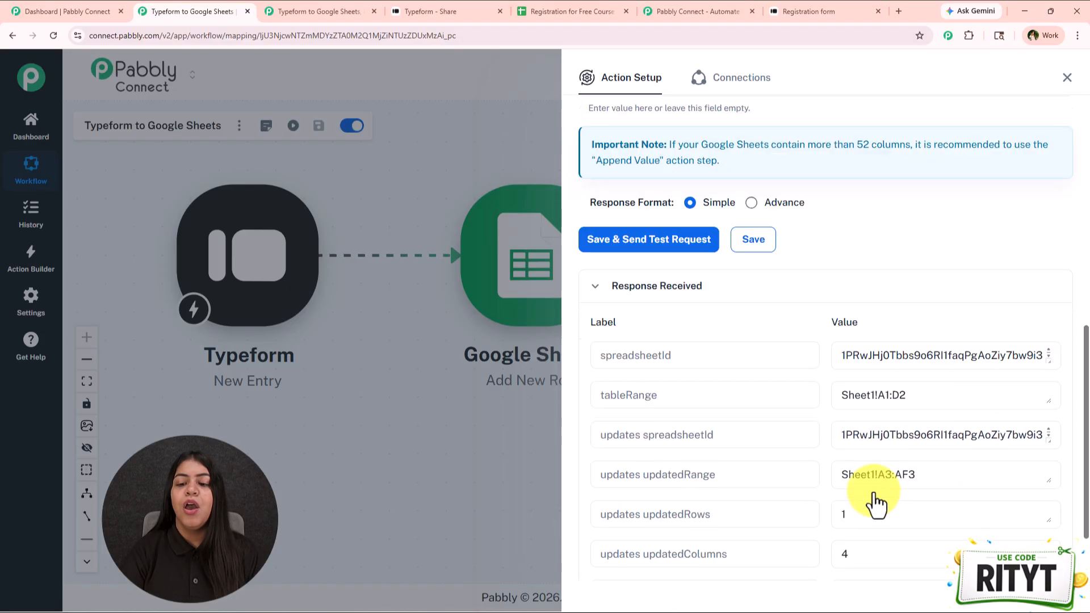
click(1069, 82)
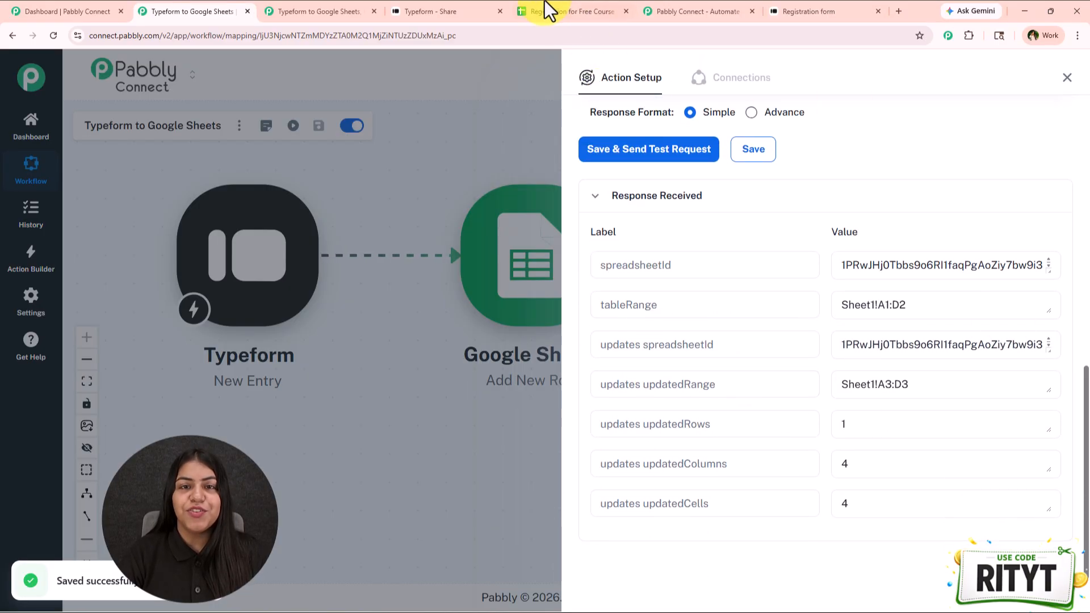
- Check the newly added row 3 in the Registration for Free Course spreadsheet, cell by cell from first name to mobile number
click(547, 10)
drag(43, 274, 455, 268)
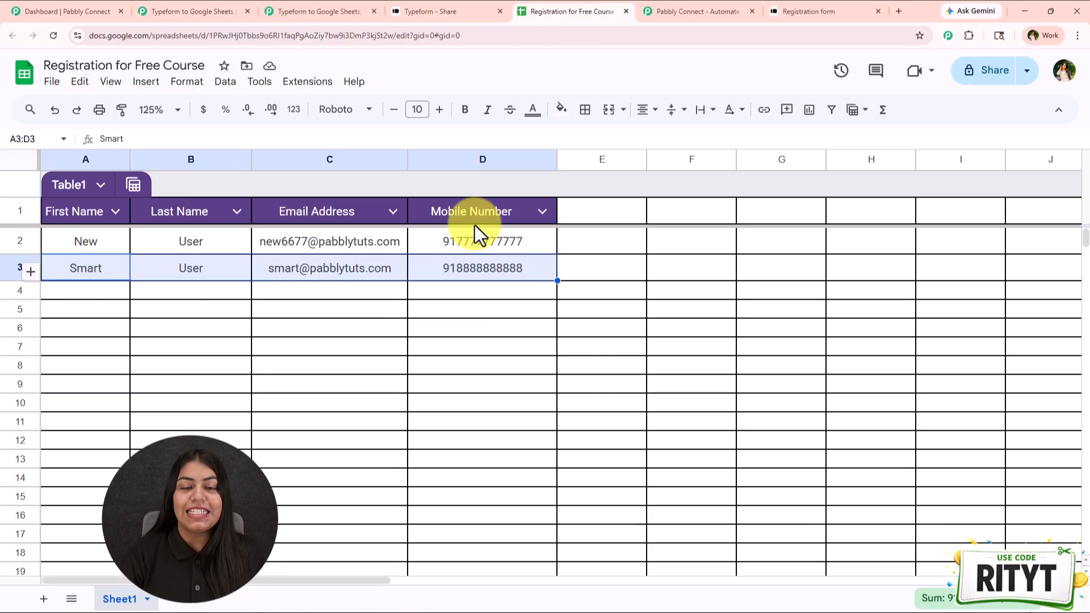
click(127, 267)
click(153, 269)
click(348, 278)
click(451, 273)
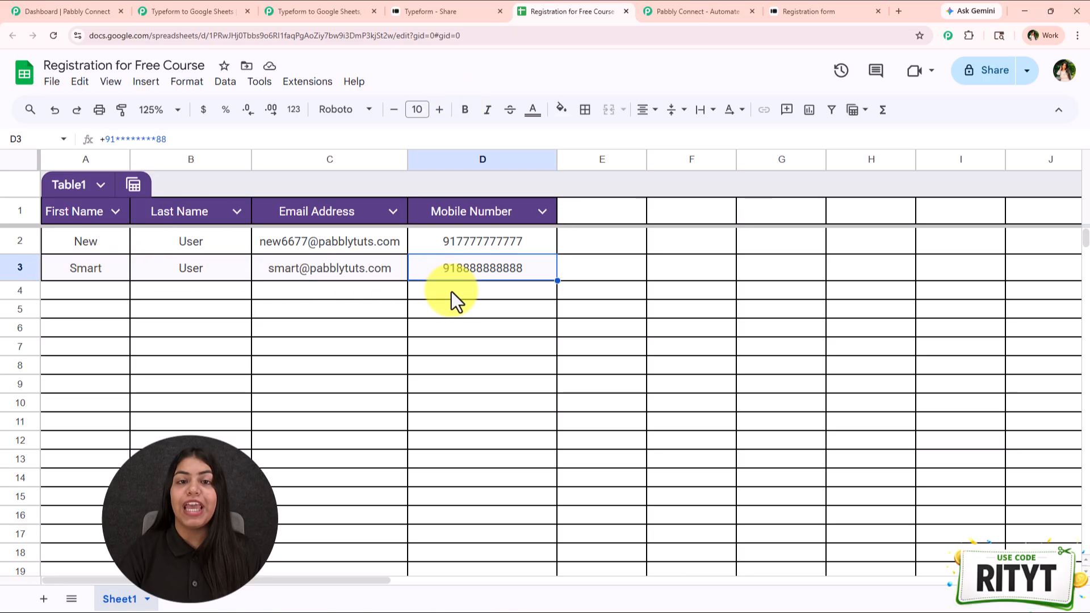
- View the multi-app Typeform workflow, return to the Typeform to Google Sheets workflow and close the Google Sheets action setup
click(290, 10)
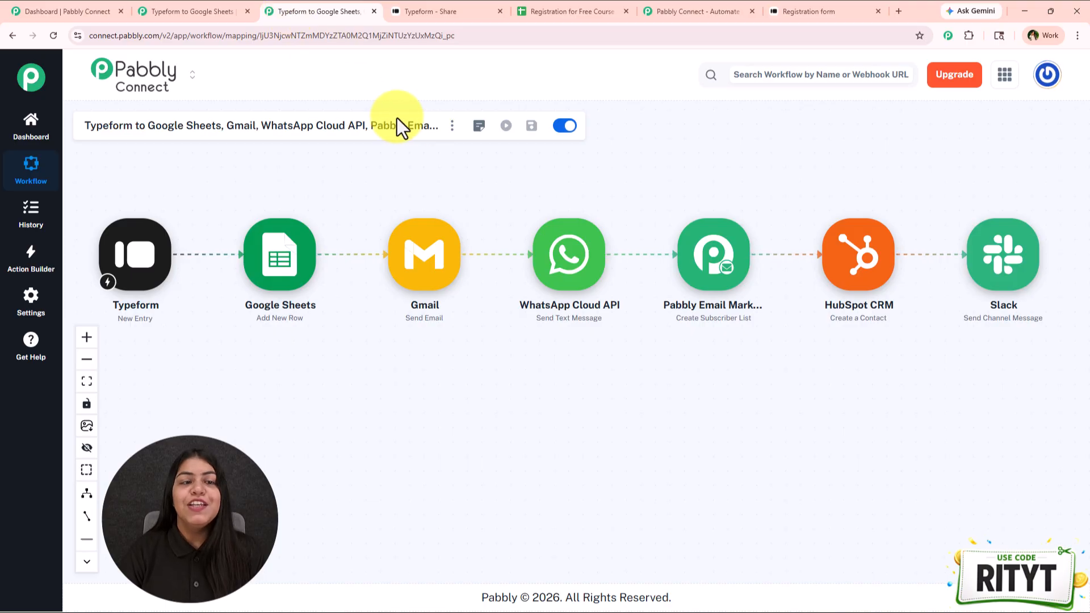
click(176, 8)
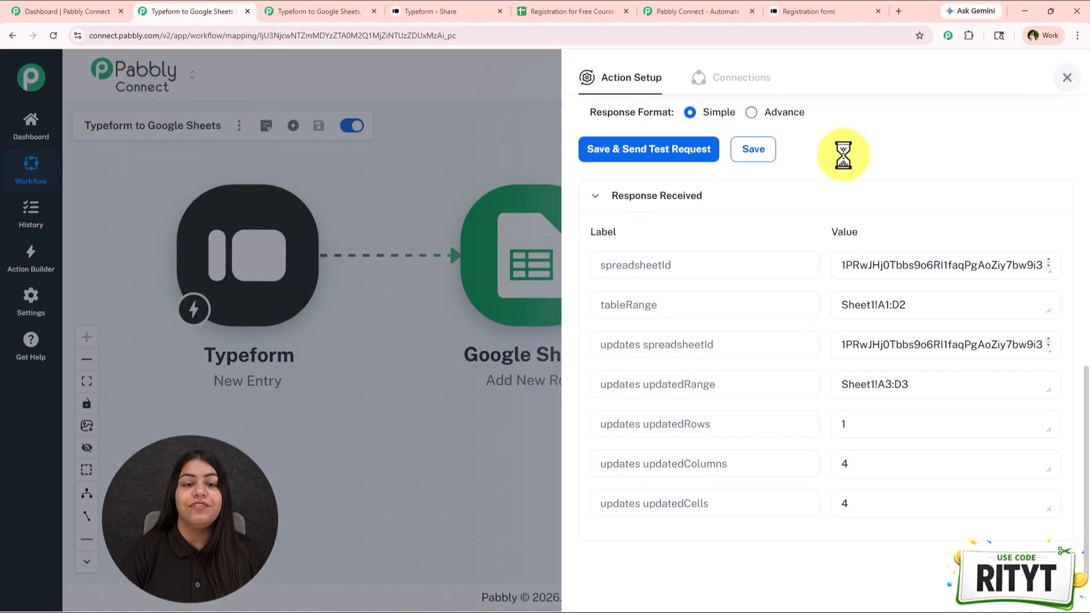
click(1056, 90)
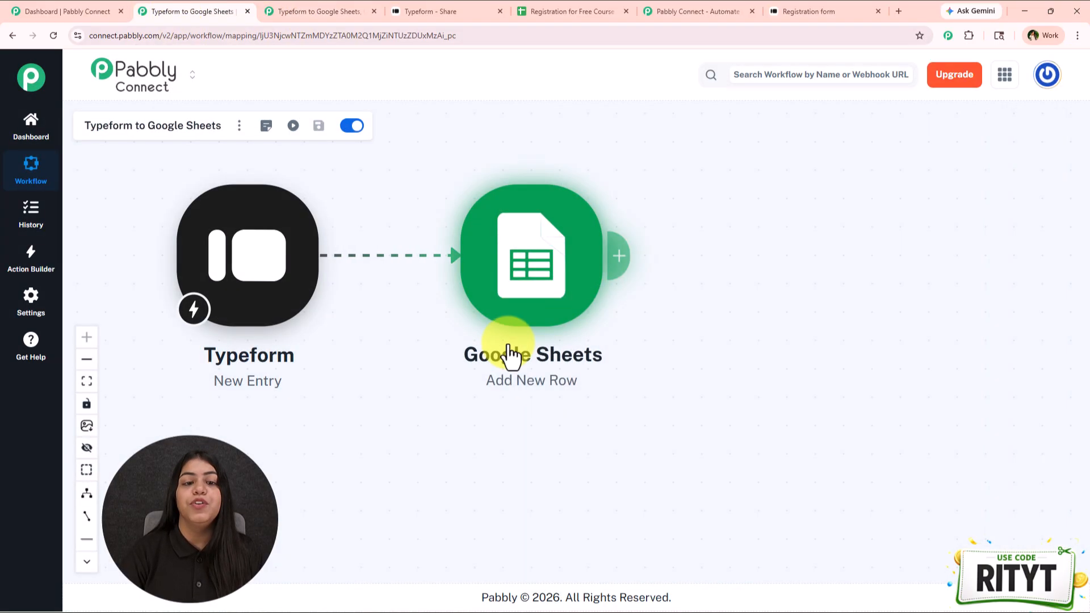
- Go to the Pabbly Connect dashboard and start a fresh Connect AI Studio chat, clearing the current conversation
click(99, 14)
click(1016, 130)
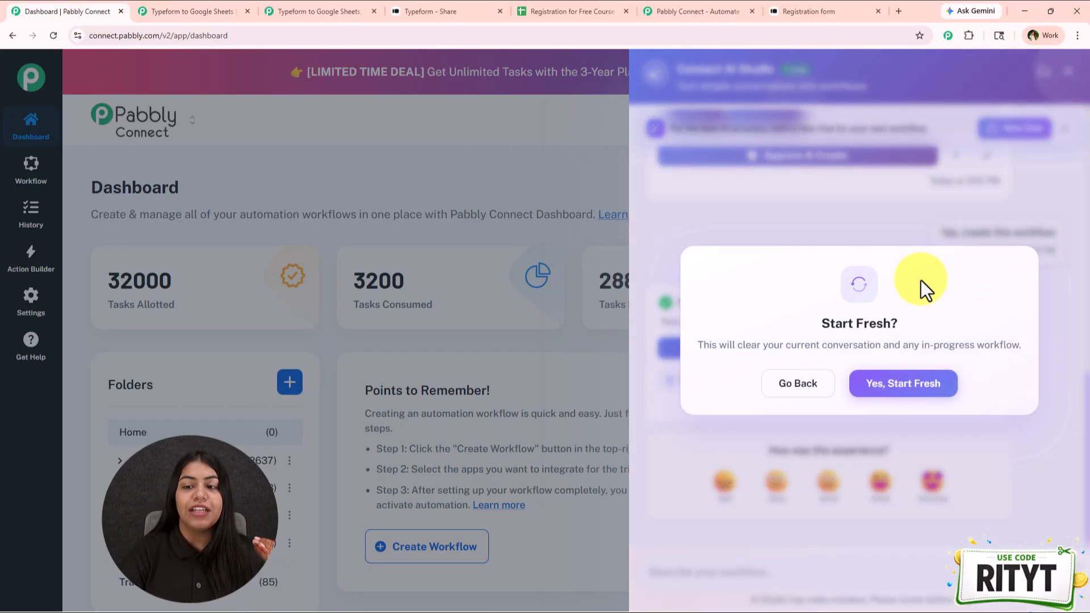
click(903, 384)
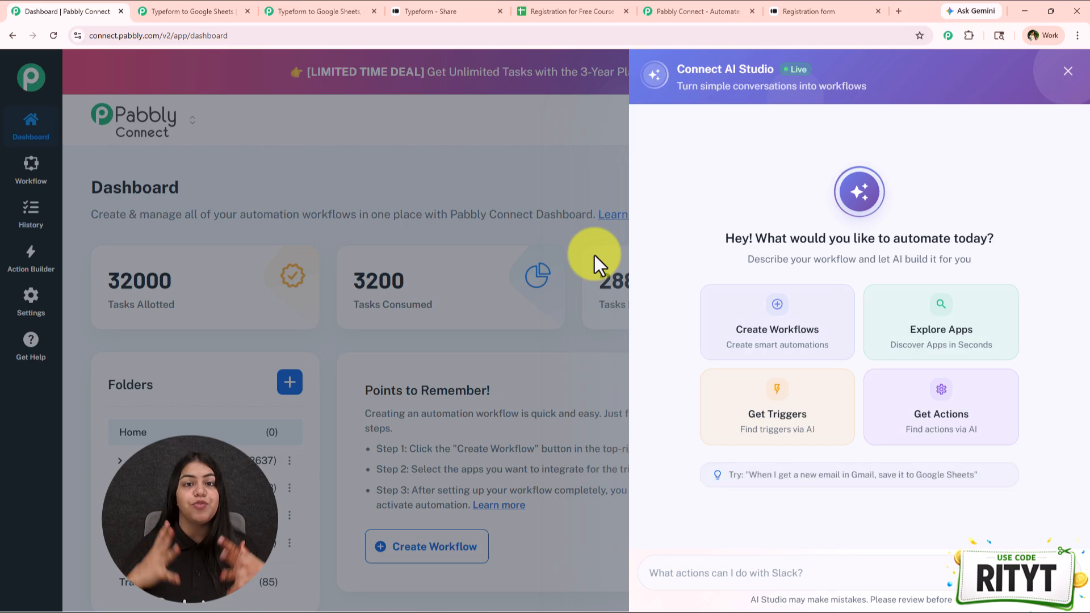